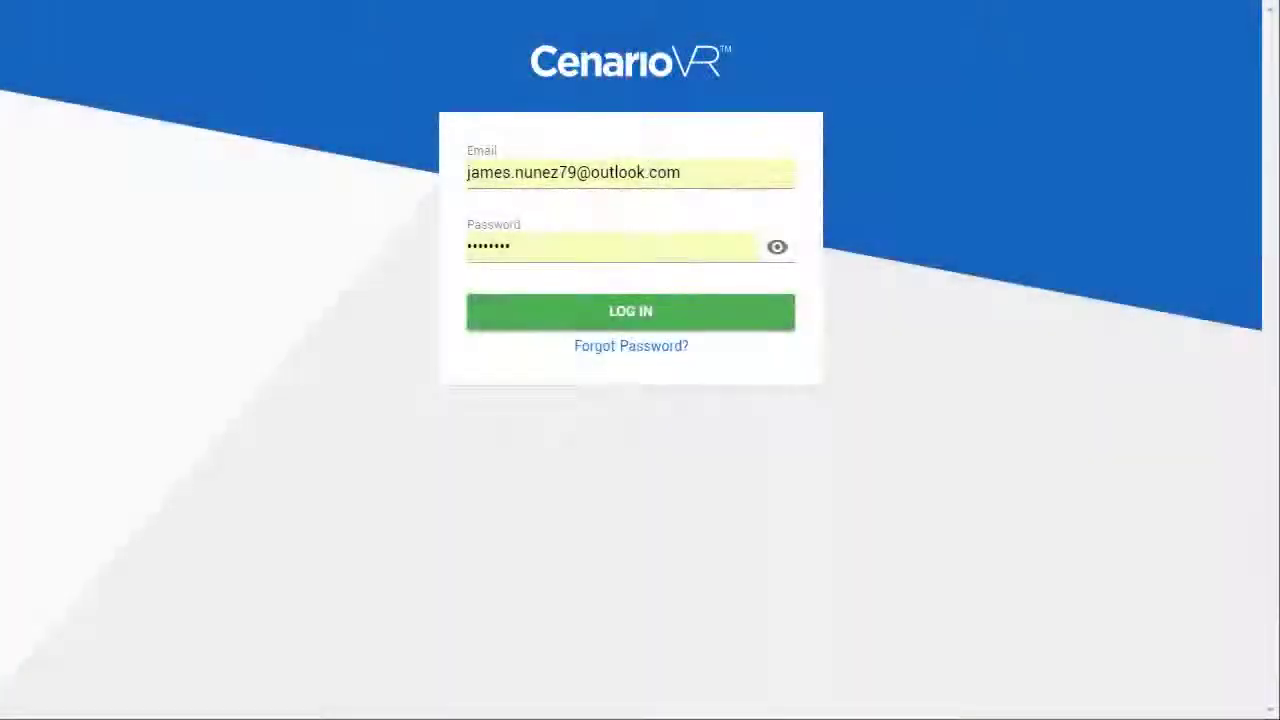
# - Log in to the CenarioVR account with the account's e-mail and password
pyautogui.click(647, 331)
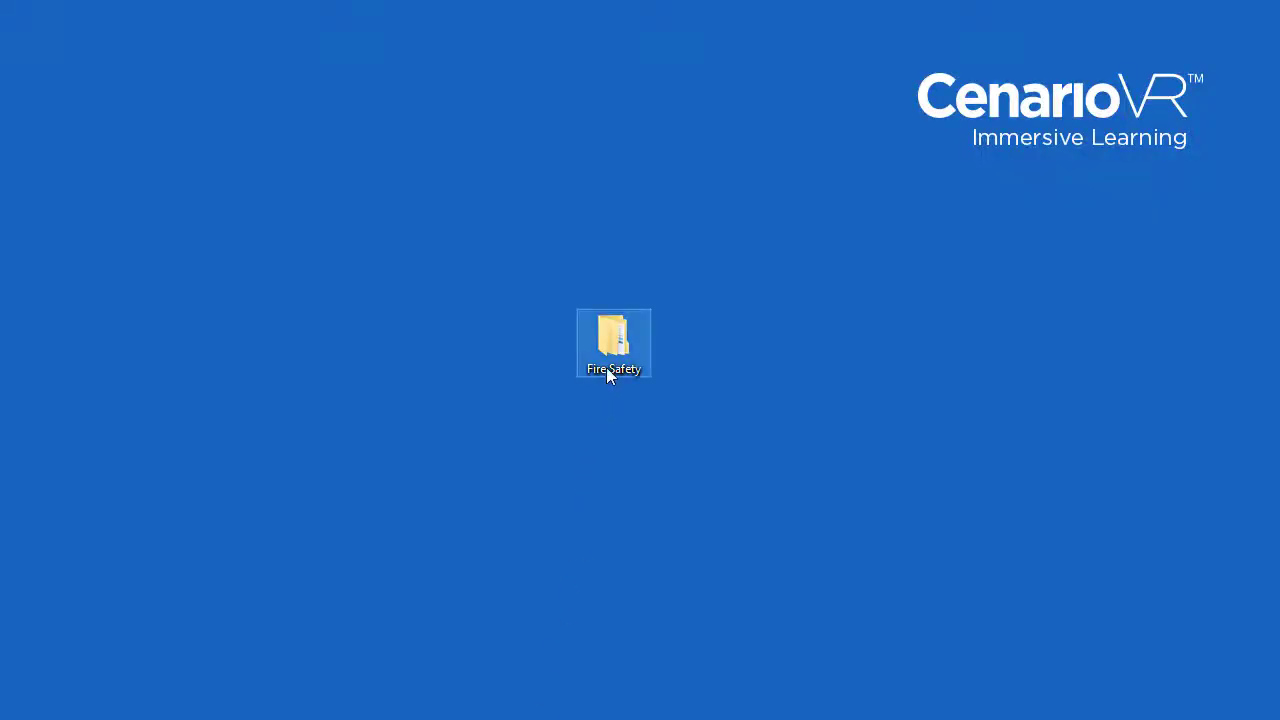
pyautogui.doubleClick(607, 369)
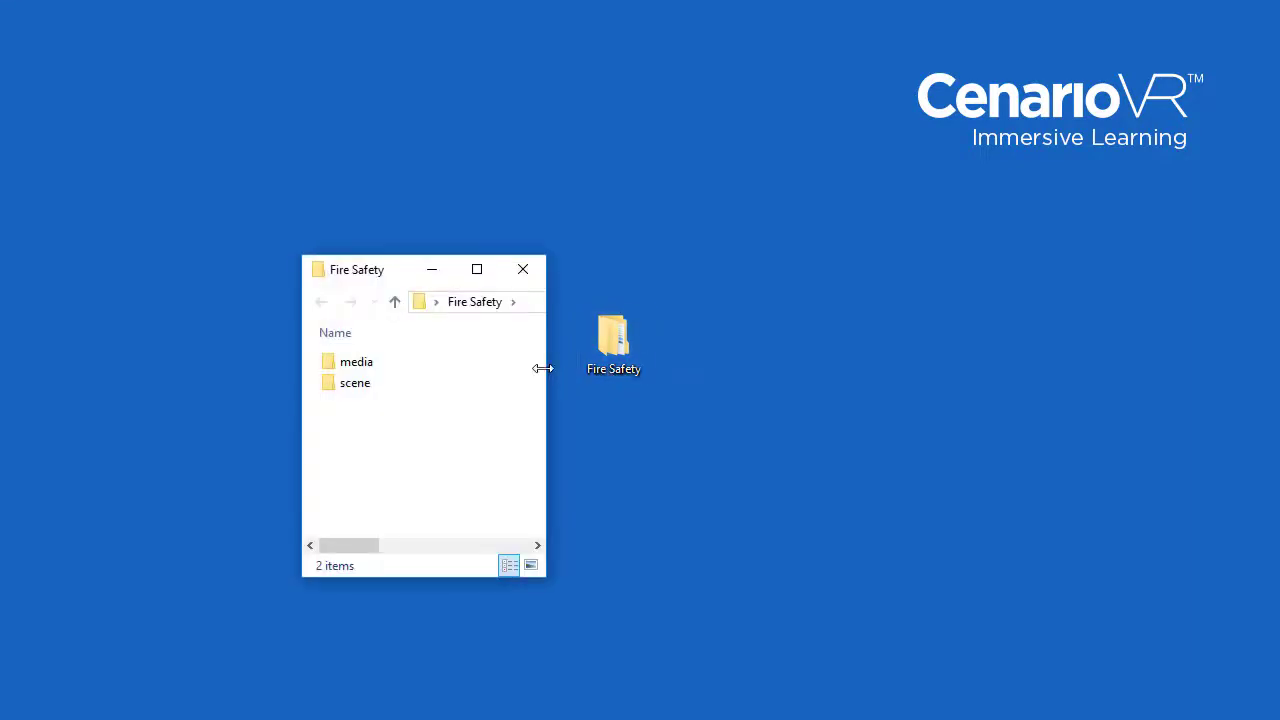
pyautogui.doubleClick(359, 366)
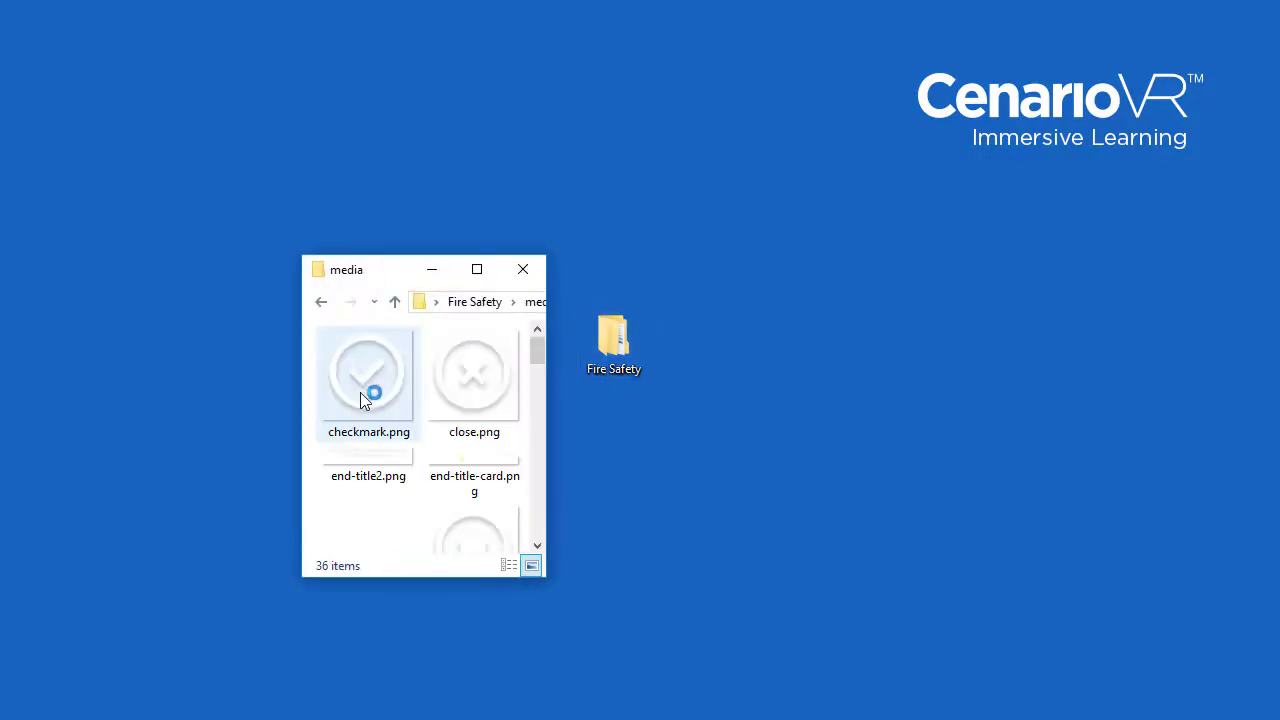
pyautogui.scroll(-1, 370, 465)
pyautogui.scroll(-5, 368, 471)
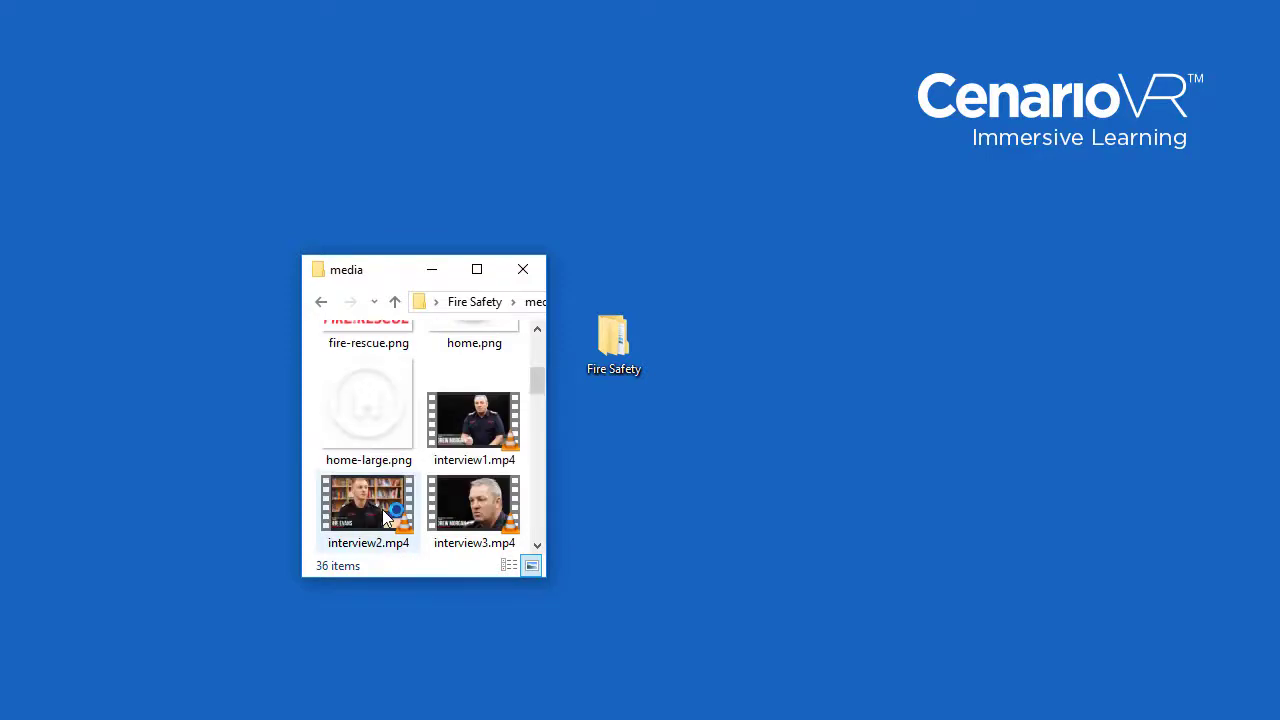
pyautogui.click(321, 301)
pyautogui.doubleClick(350, 384)
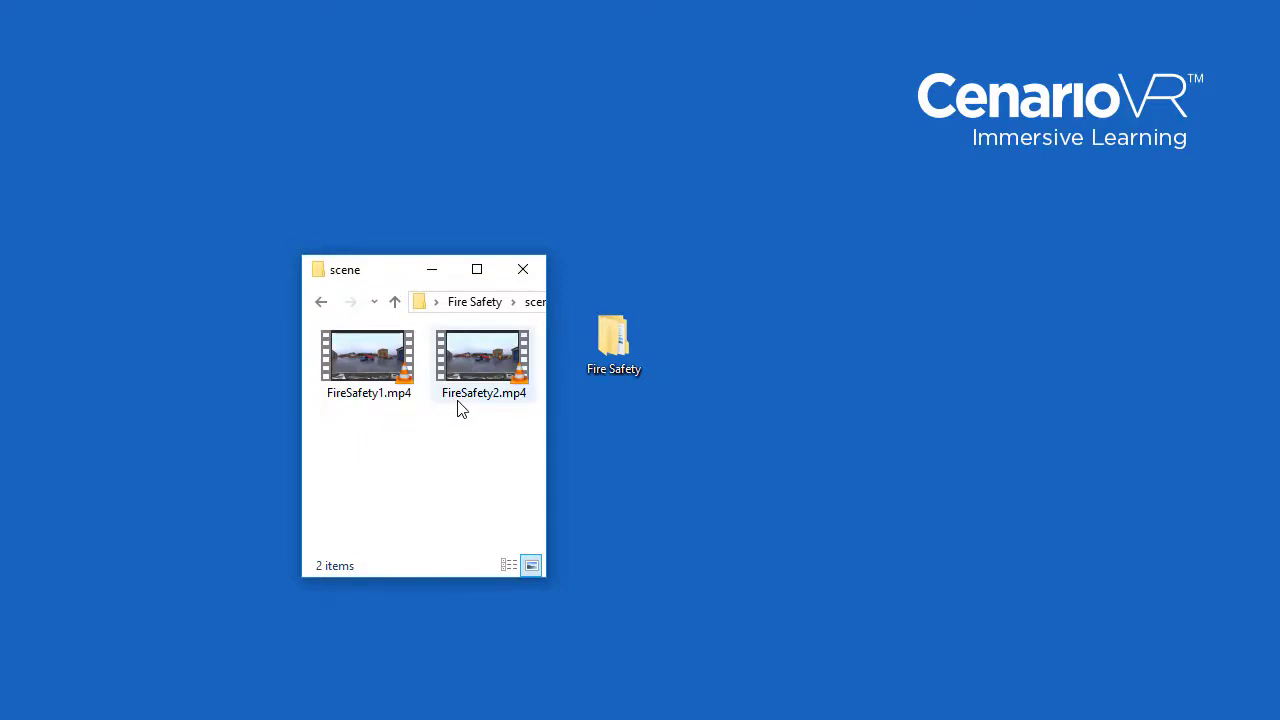
pyautogui.click(526, 278)
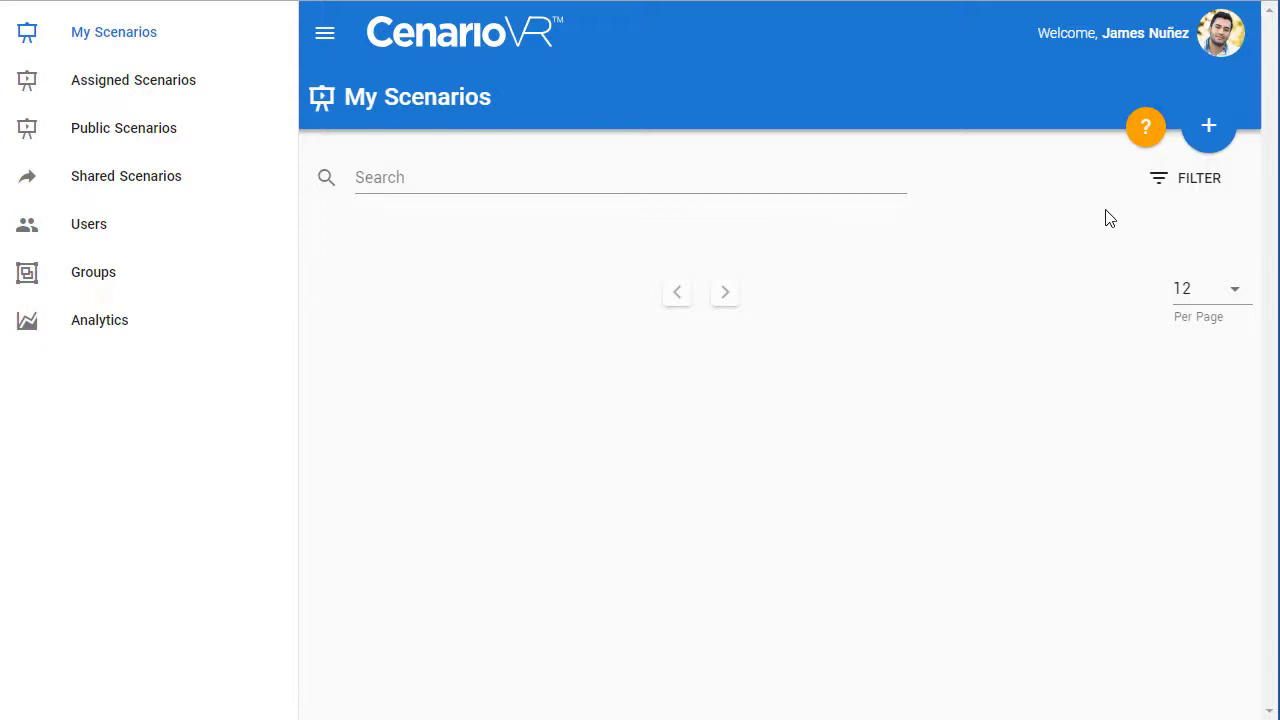
# - Create scenario FireSafety1 from FireSafety1.mp4, described 'Fire Safety', in the Education category
pyautogui.moveTo(1196, 135)
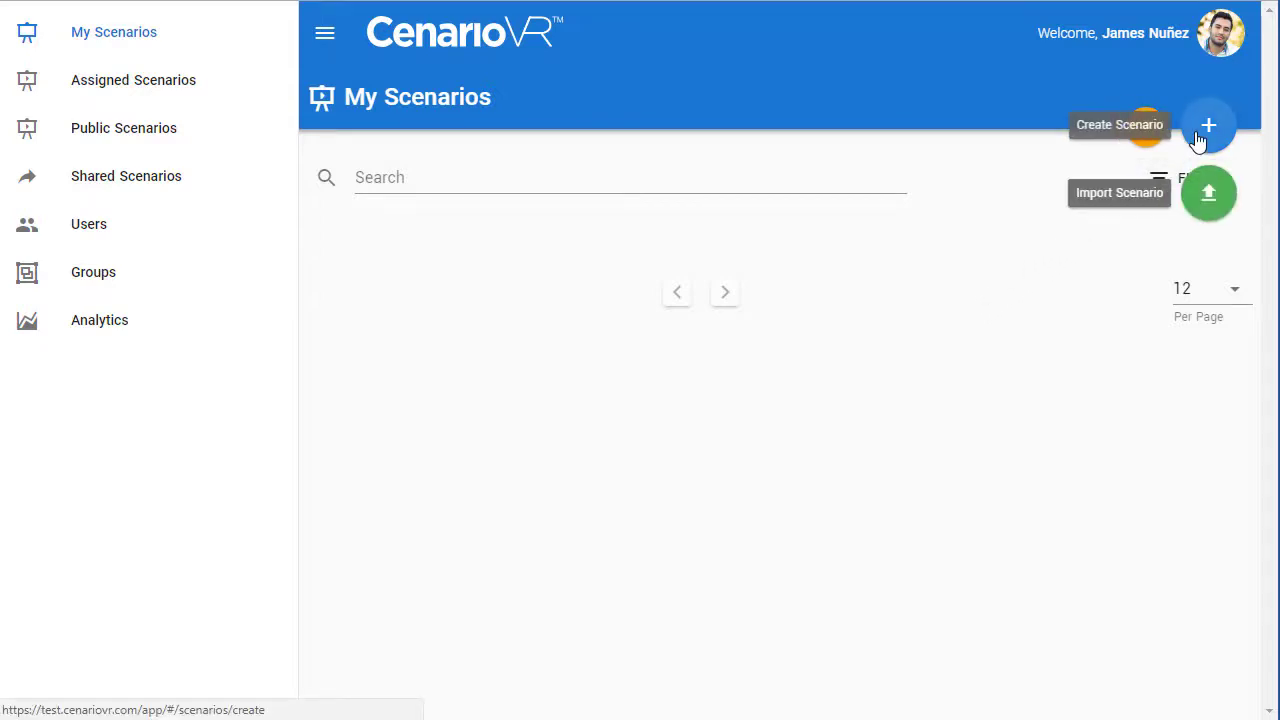
pyautogui.click(1199, 138)
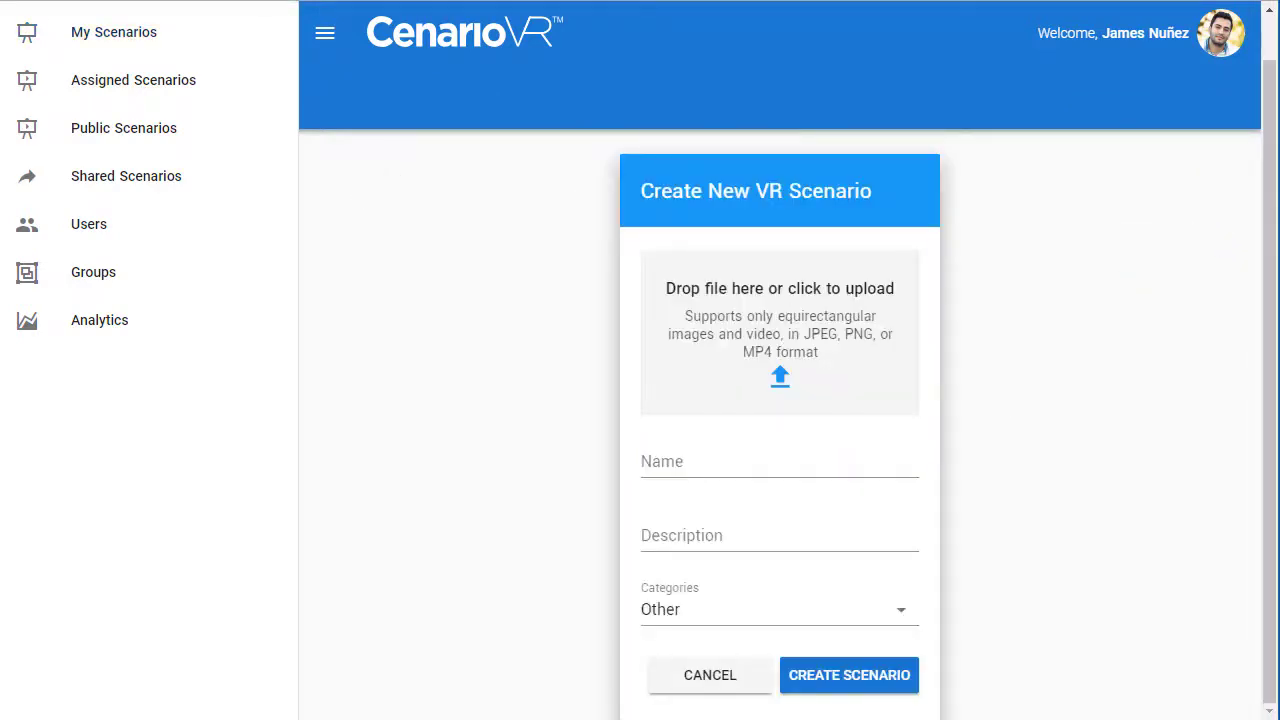
pyautogui.moveTo(0, 298); pyautogui.dragTo(771, 358)
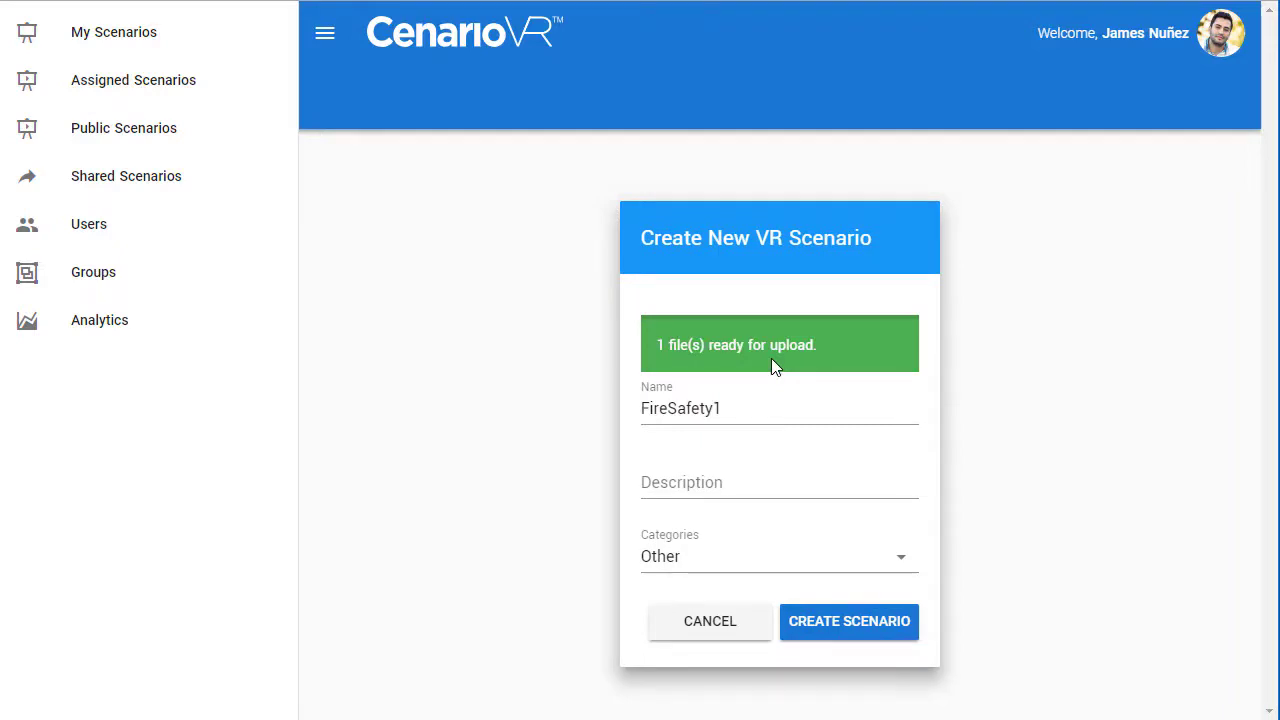
pyautogui.click(690, 482)
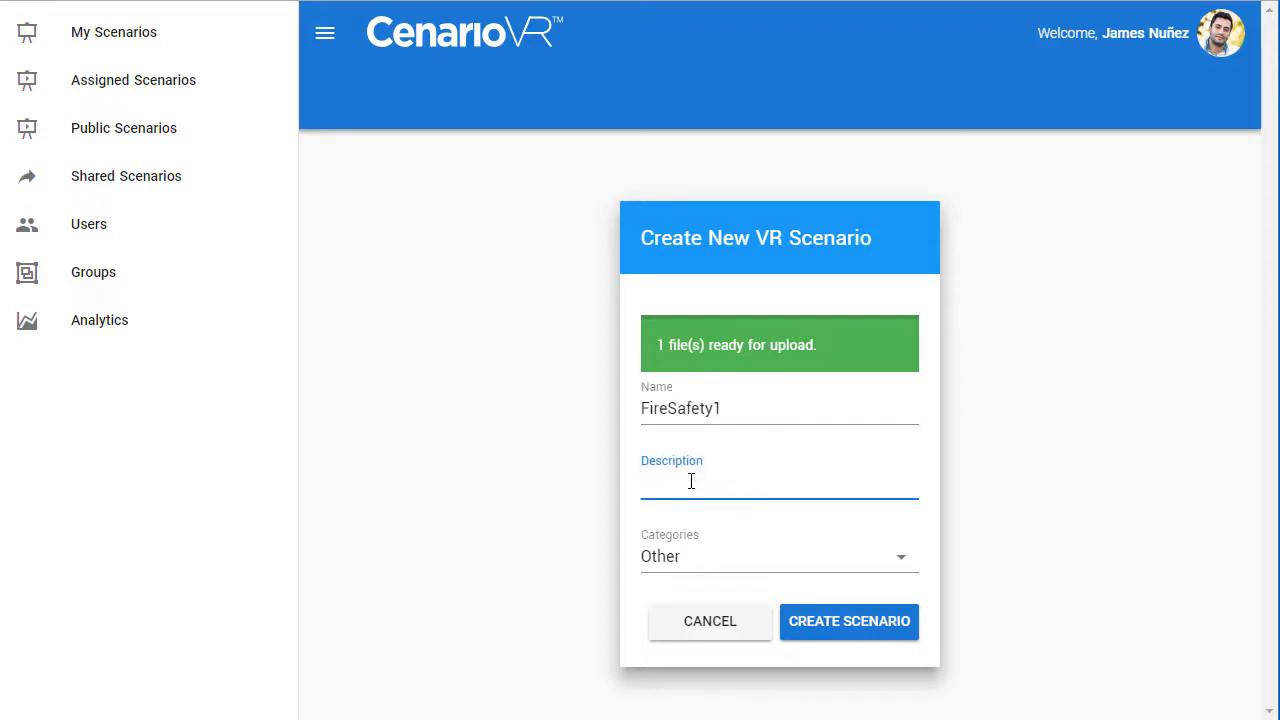
pyautogui.write('Fire Safety')
pyautogui.click(900, 560)
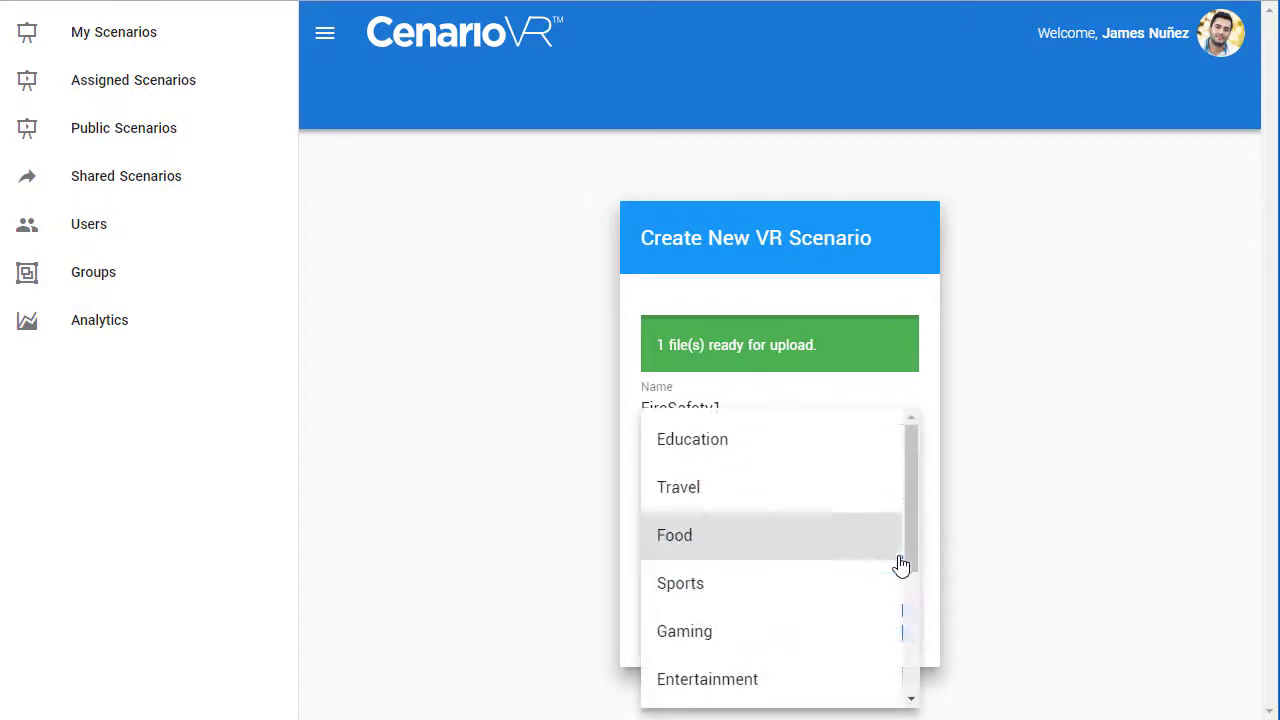
pyautogui.click(727, 456)
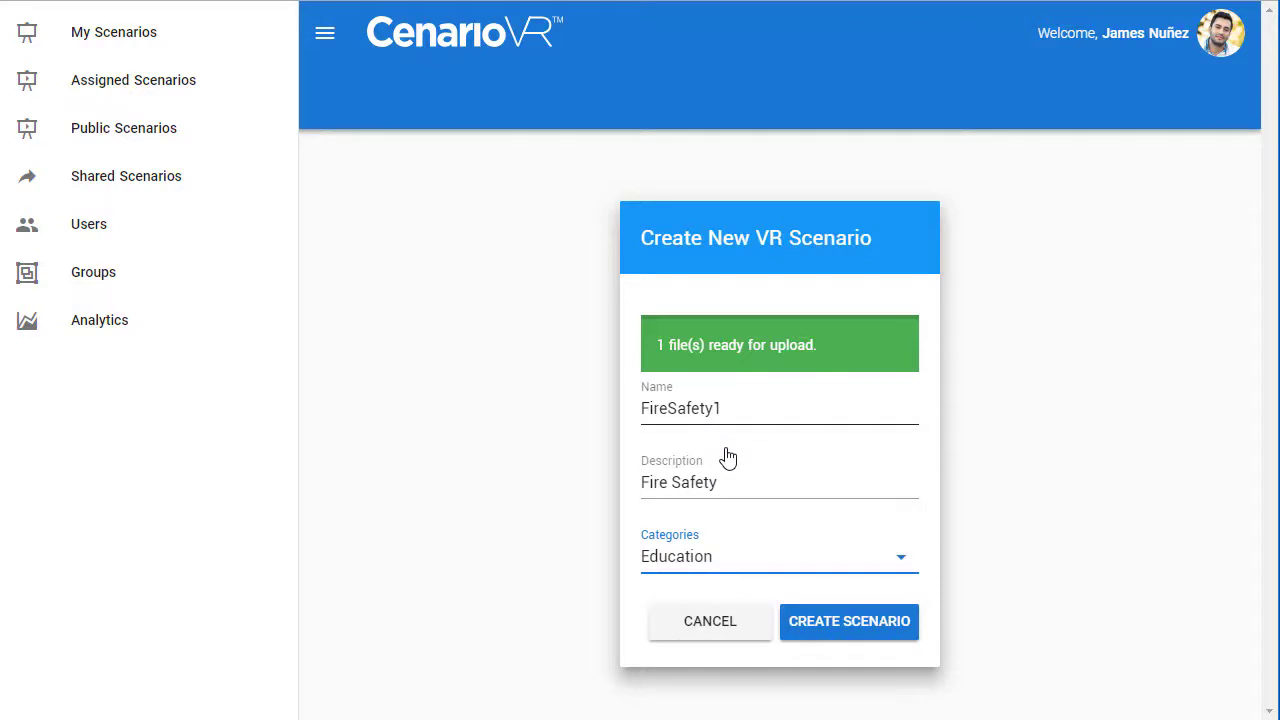
pyautogui.click(852, 634)
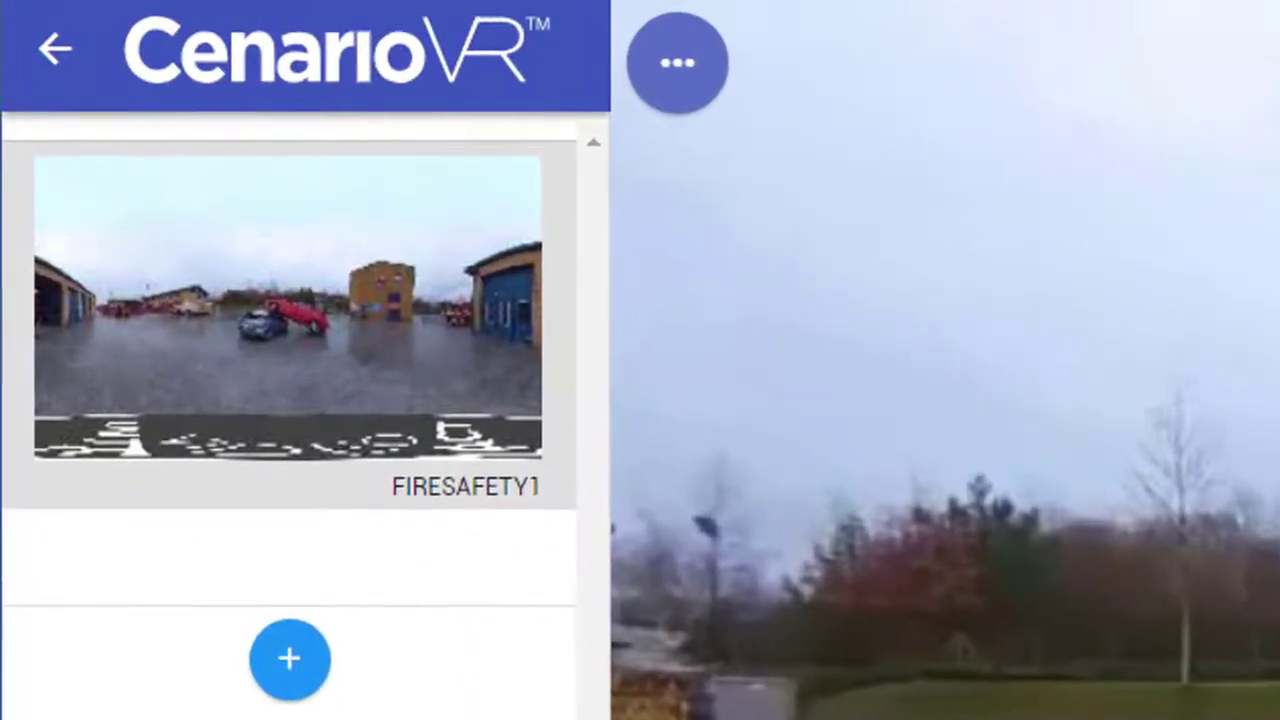
pyautogui.moveTo(376, 378)
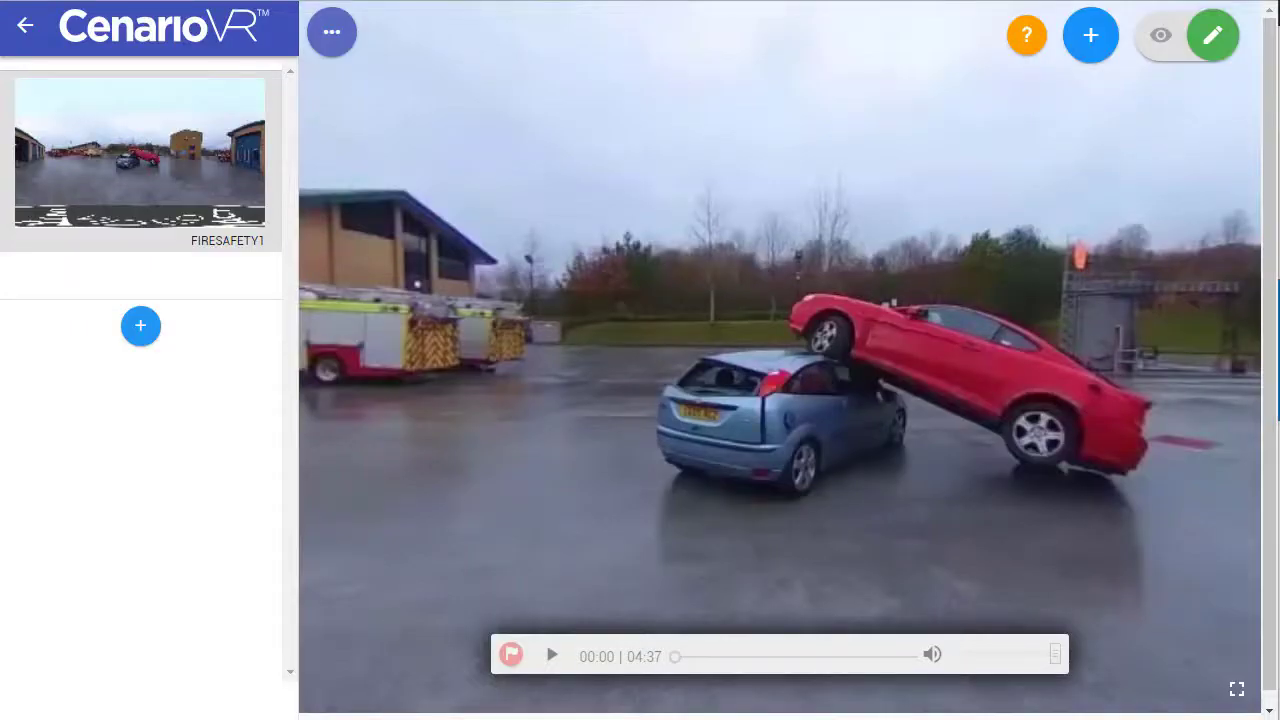
pyautogui.moveTo(920, 423); pyautogui.dragTo(594, 421)
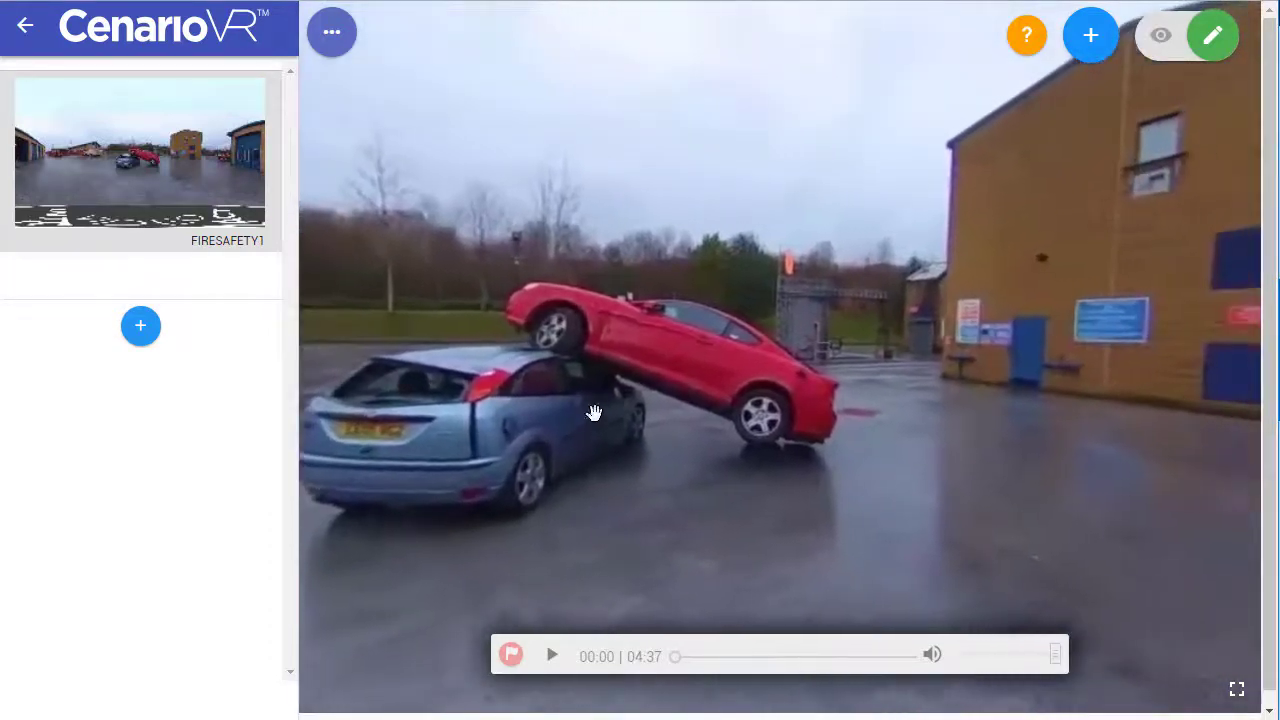
pyautogui.moveTo(626, 140); pyautogui.dragTo(717, 91)
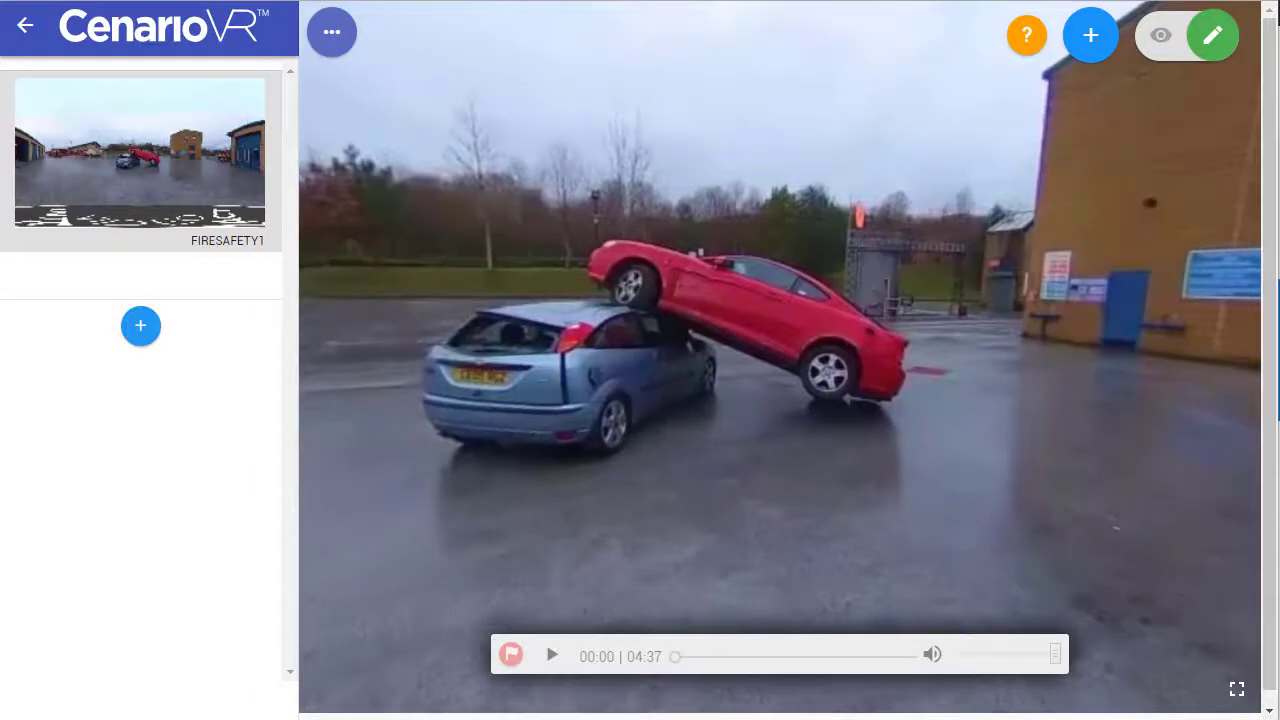
pyautogui.moveTo(225, 316); pyautogui.dragTo(165, 441)
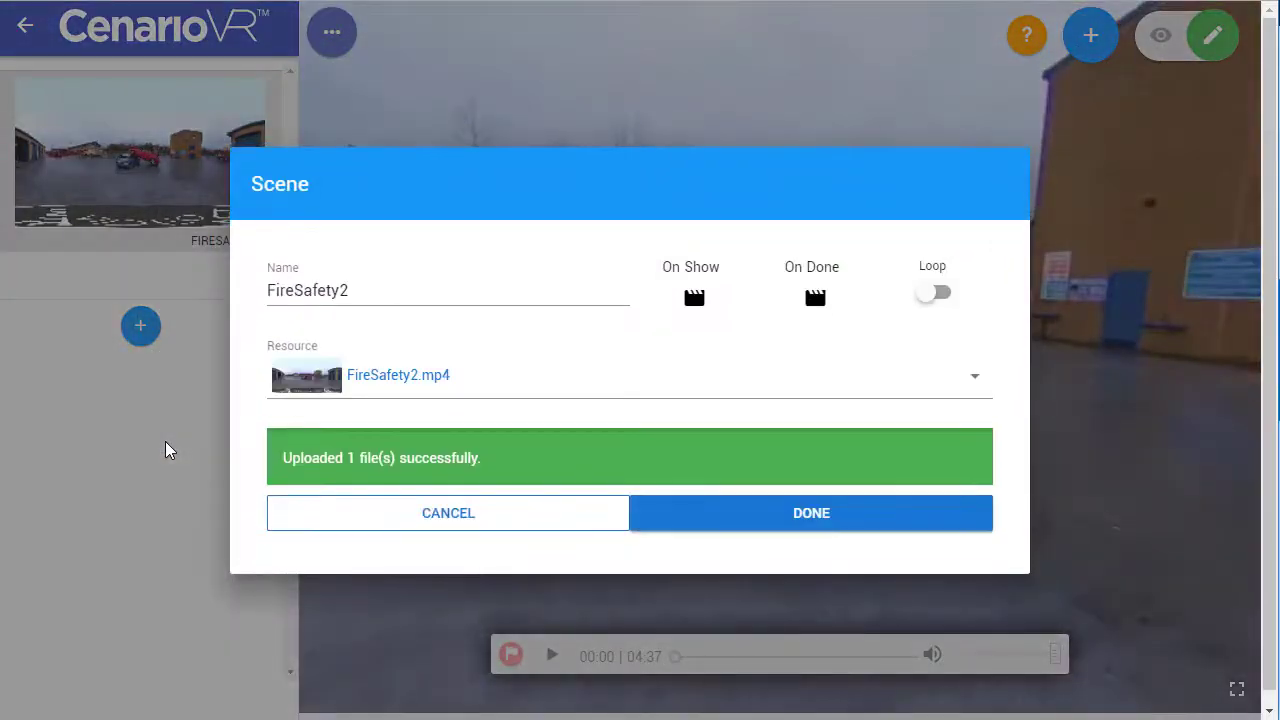
# - Confirm the FireSafety2 scene, then return to the FIRESAFETY1 scene
pyautogui.click(766, 518)
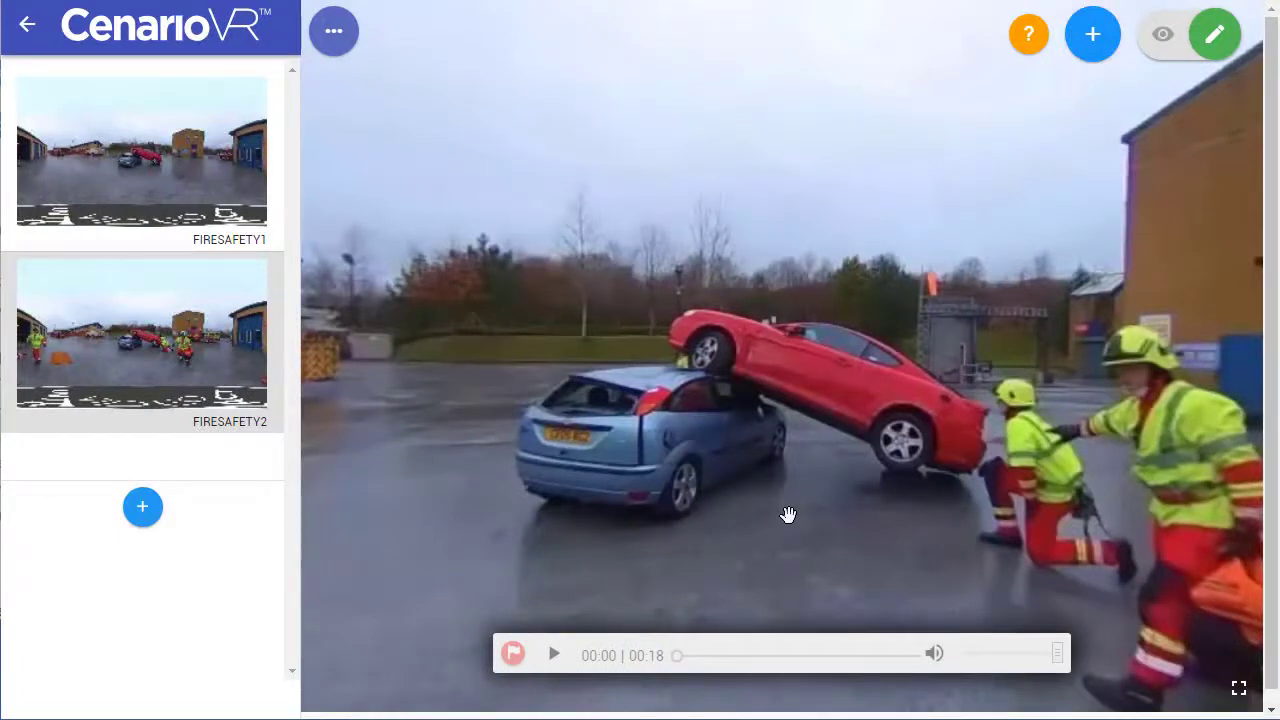
pyautogui.click(229, 215)
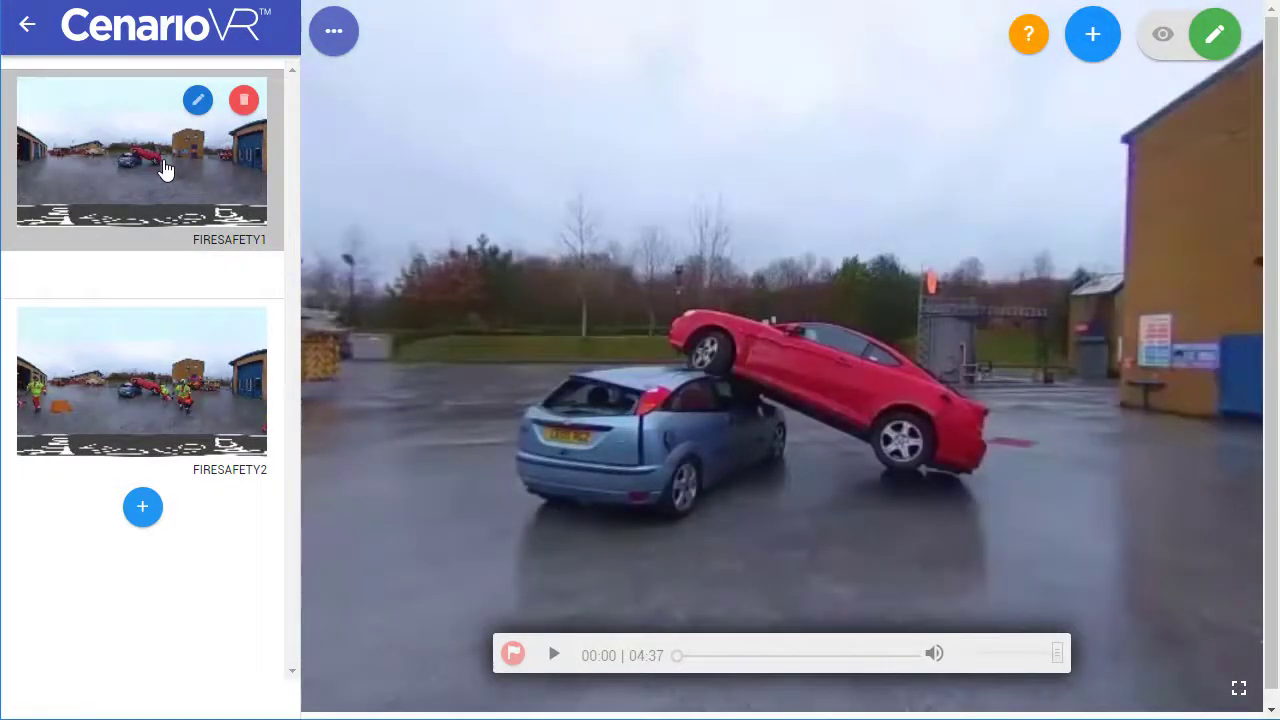
# - Add a hotspot with the Play icon to the FIRESAFETY1 scene
pyautogui.click(1094, 42)
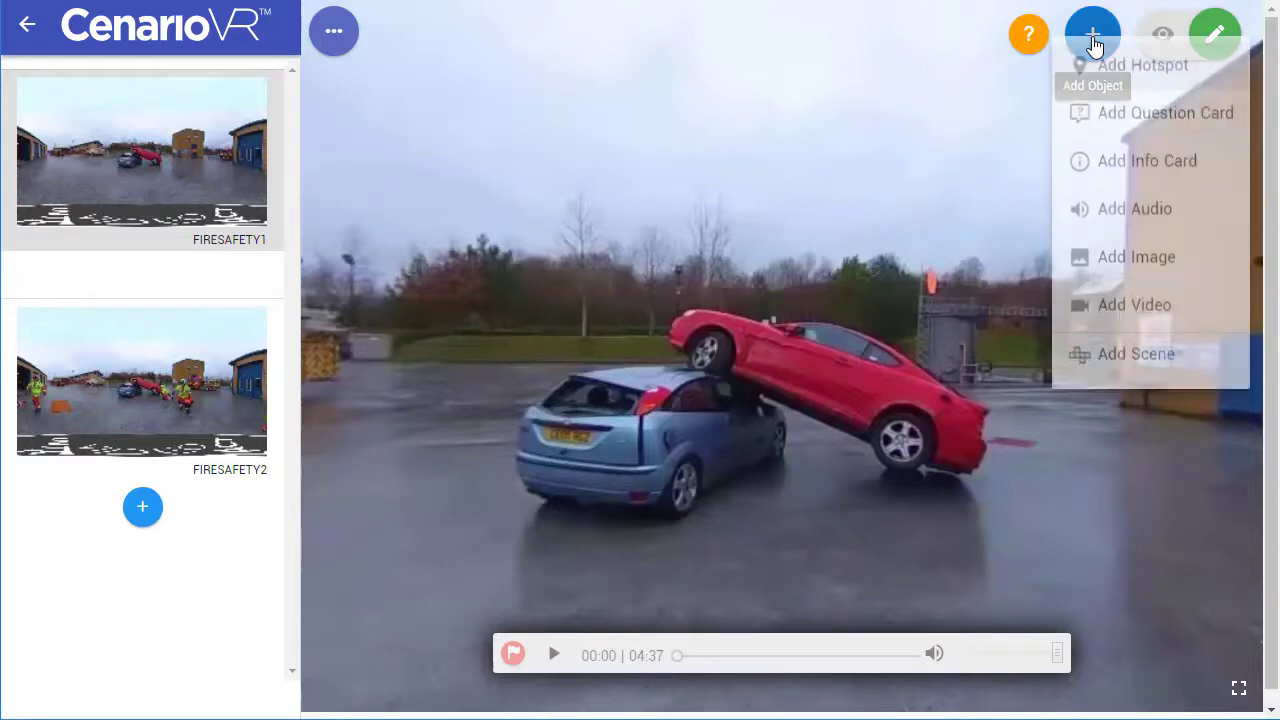
pyautogui.click(1197, 88)
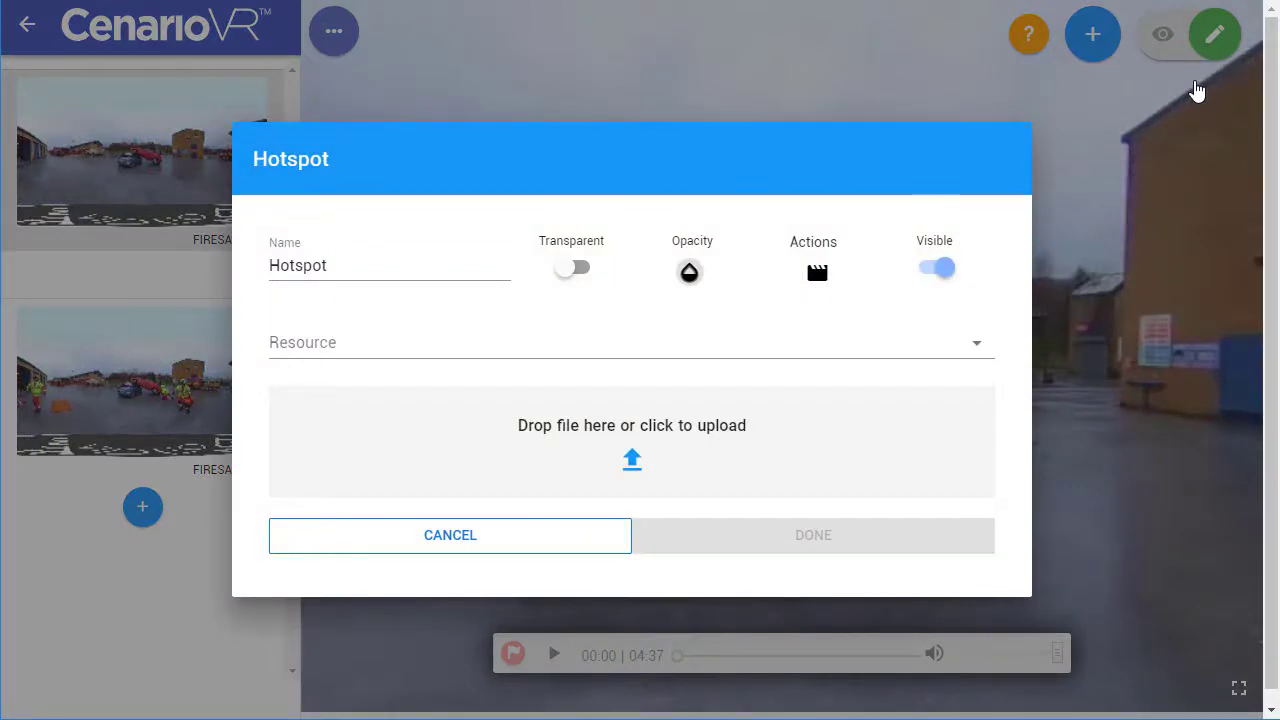
pyautogui.click(894, 338)
pyautogui.scroll(-3, 495, 282)
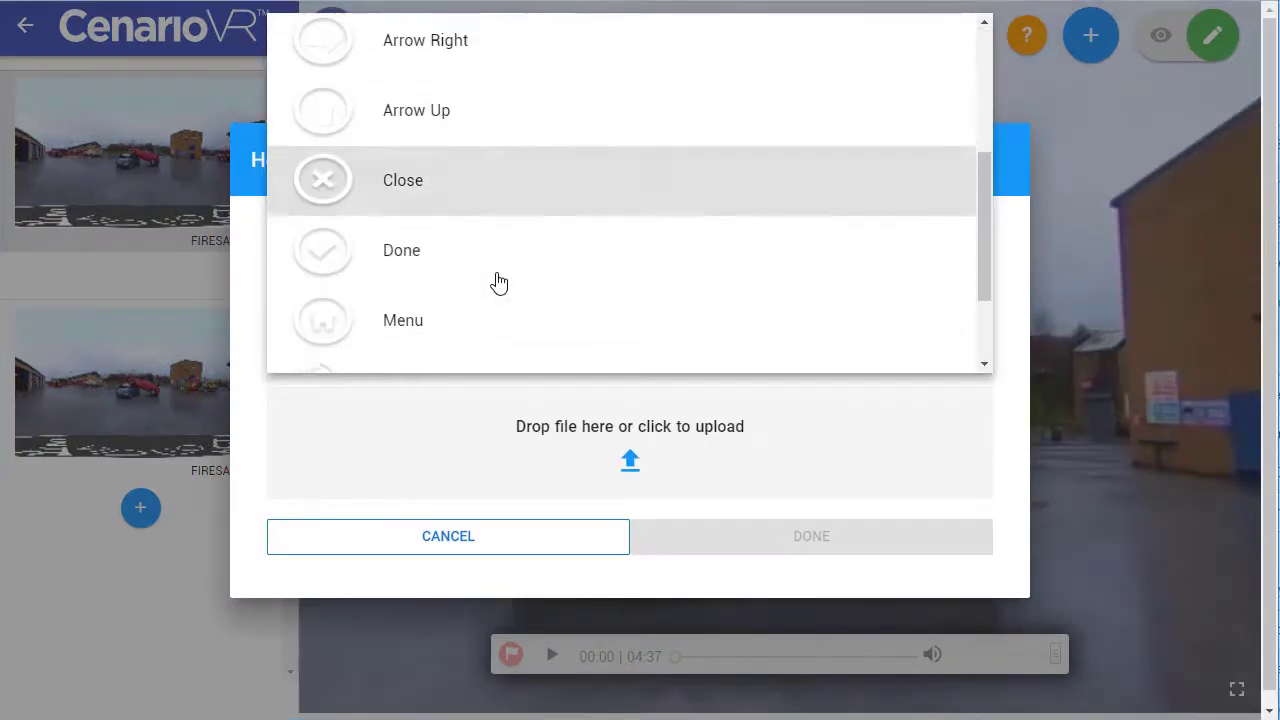
pyautogui.scroll(-2, 450, 283)
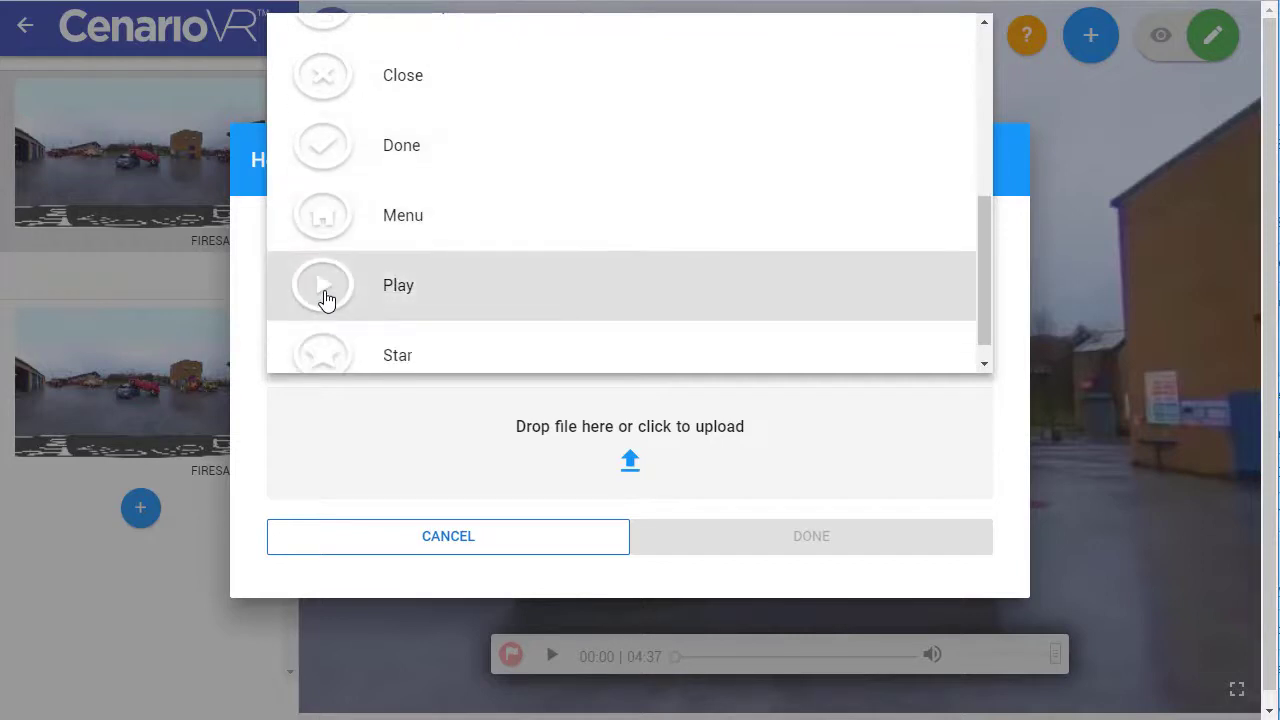
pyautogui.click(326, 290)
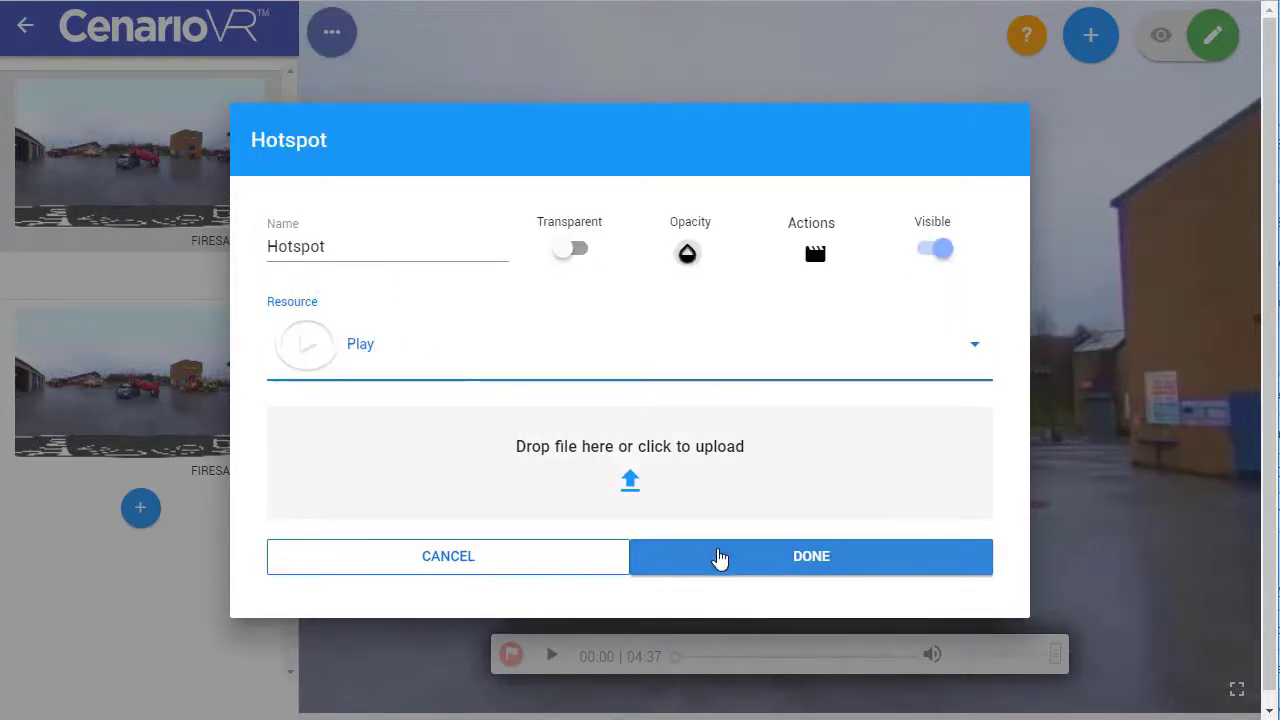
pyautogui.click(718, 557)
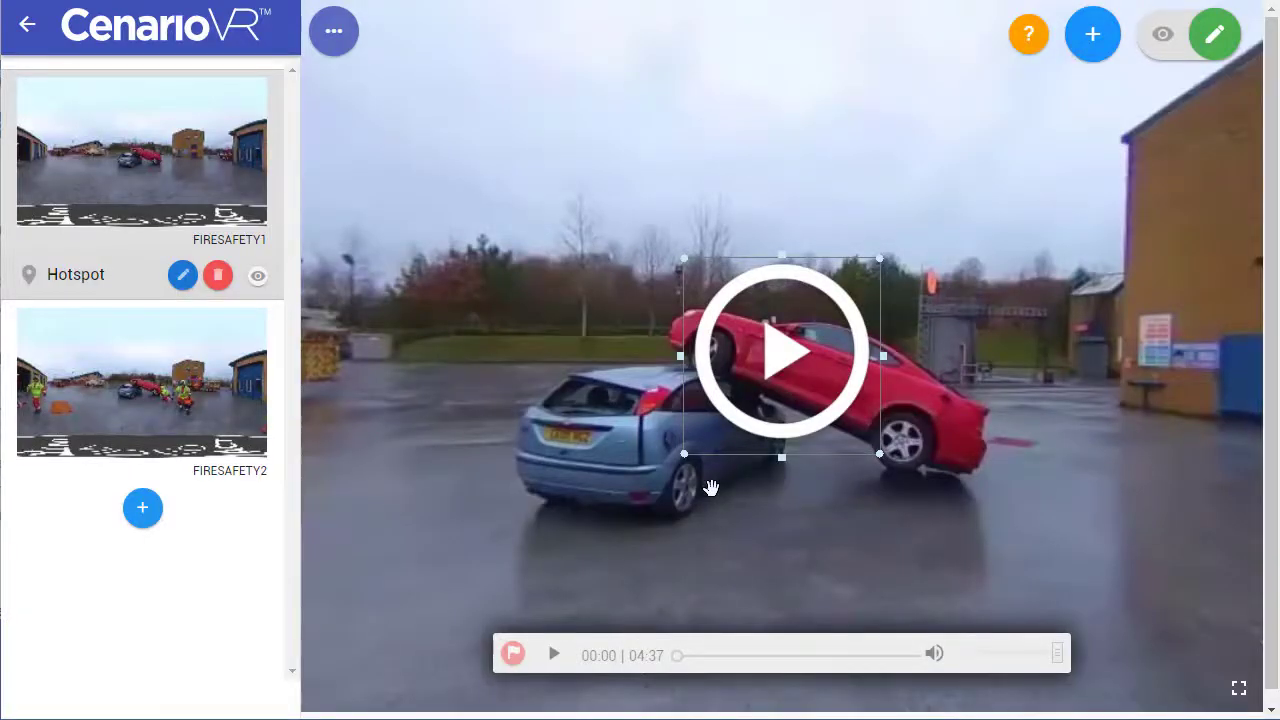
# - Give the FIRESAFETY1 Play hotspot a Link action targeting the FireSafety2 scene
pyautogui.click(182, 280)
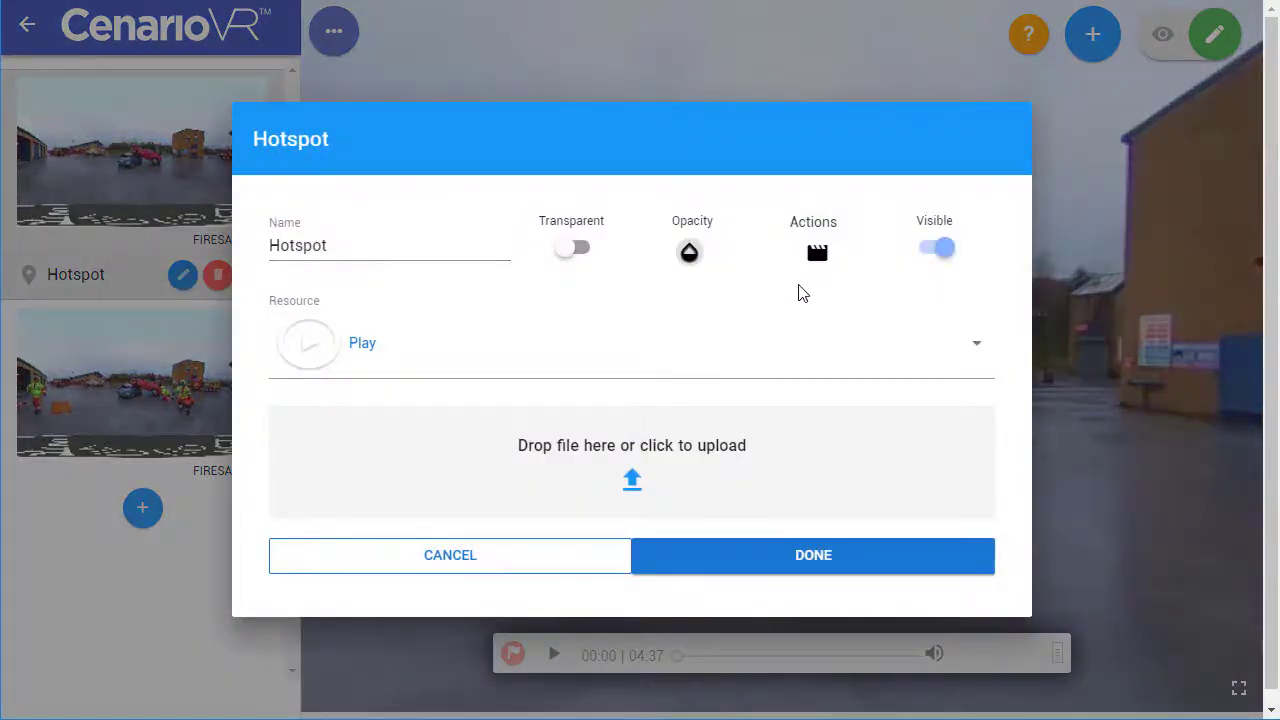
pyautogui.click(817, 257)
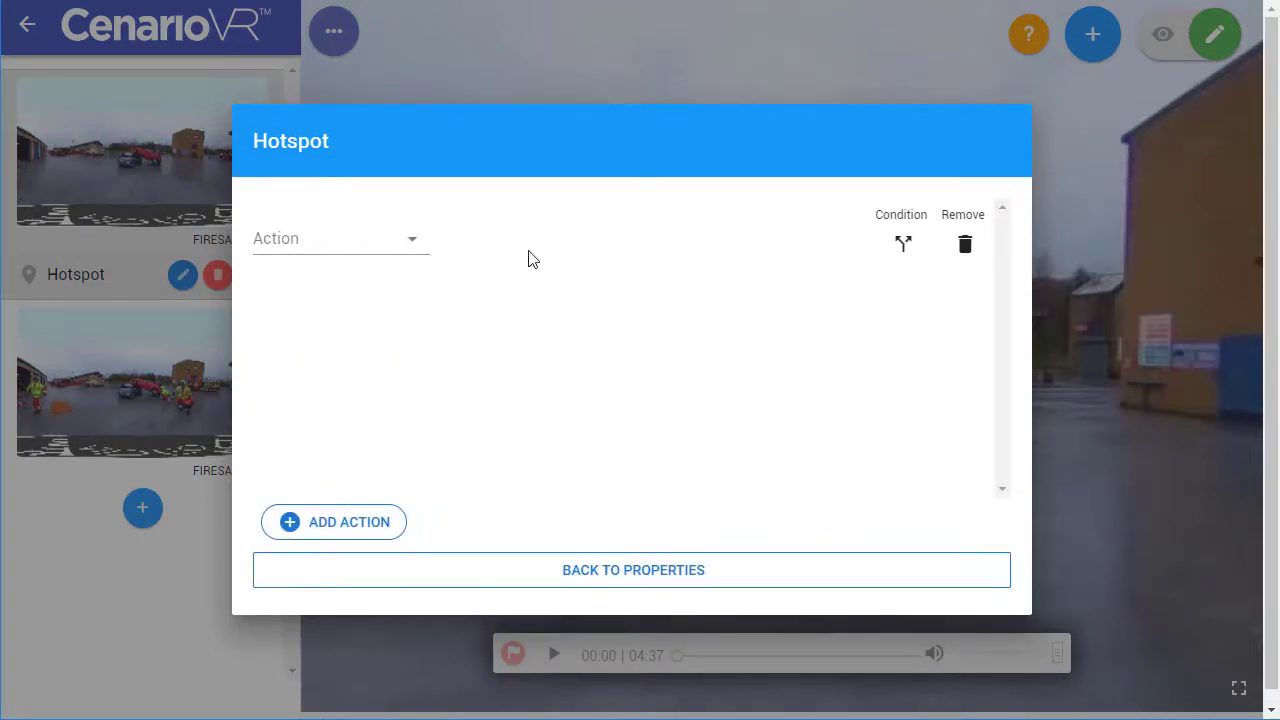
pyautogui.click(415, 246)
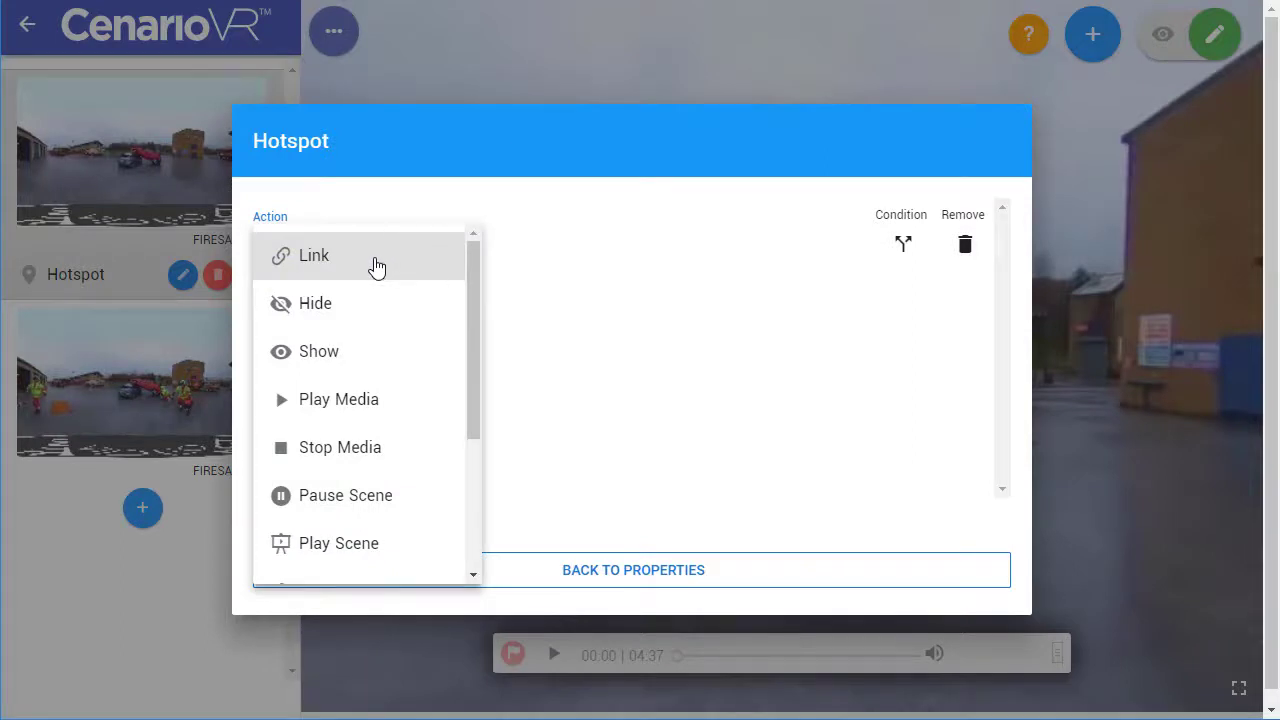
pyautogui.click(376, 262)
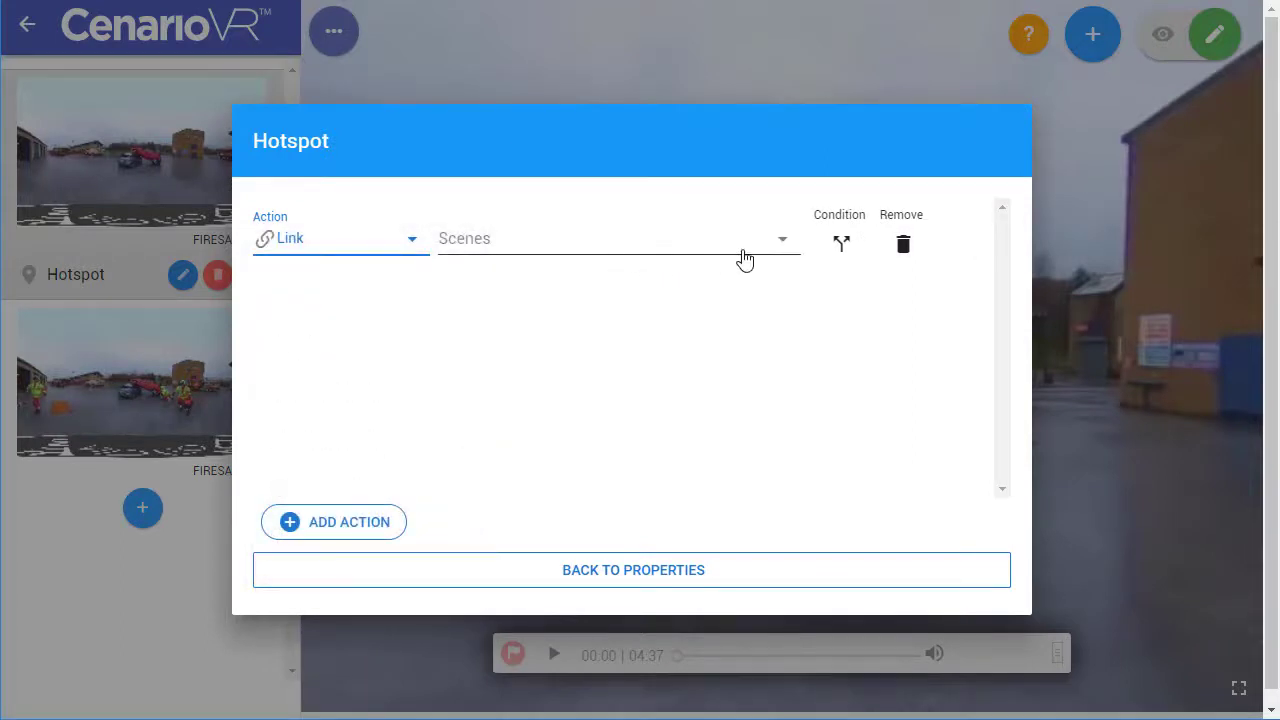
pyautogui.click(777, 249)
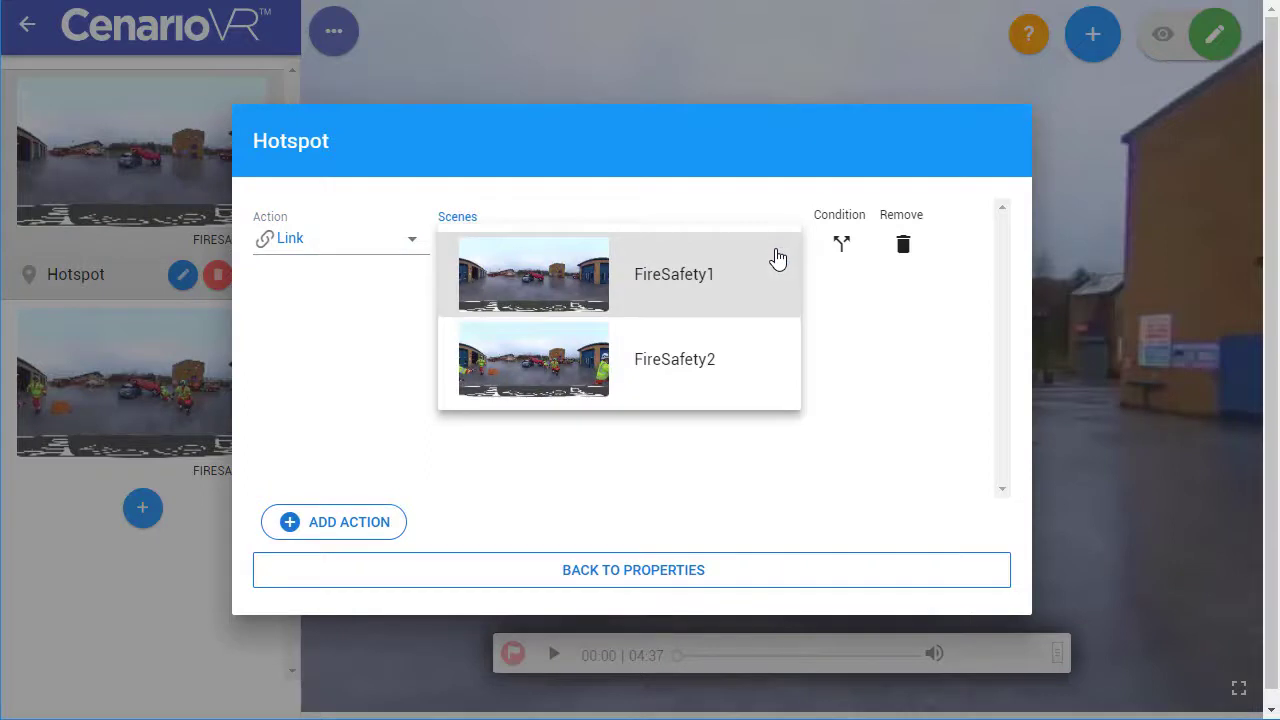
pyautogui.click(718, 368)
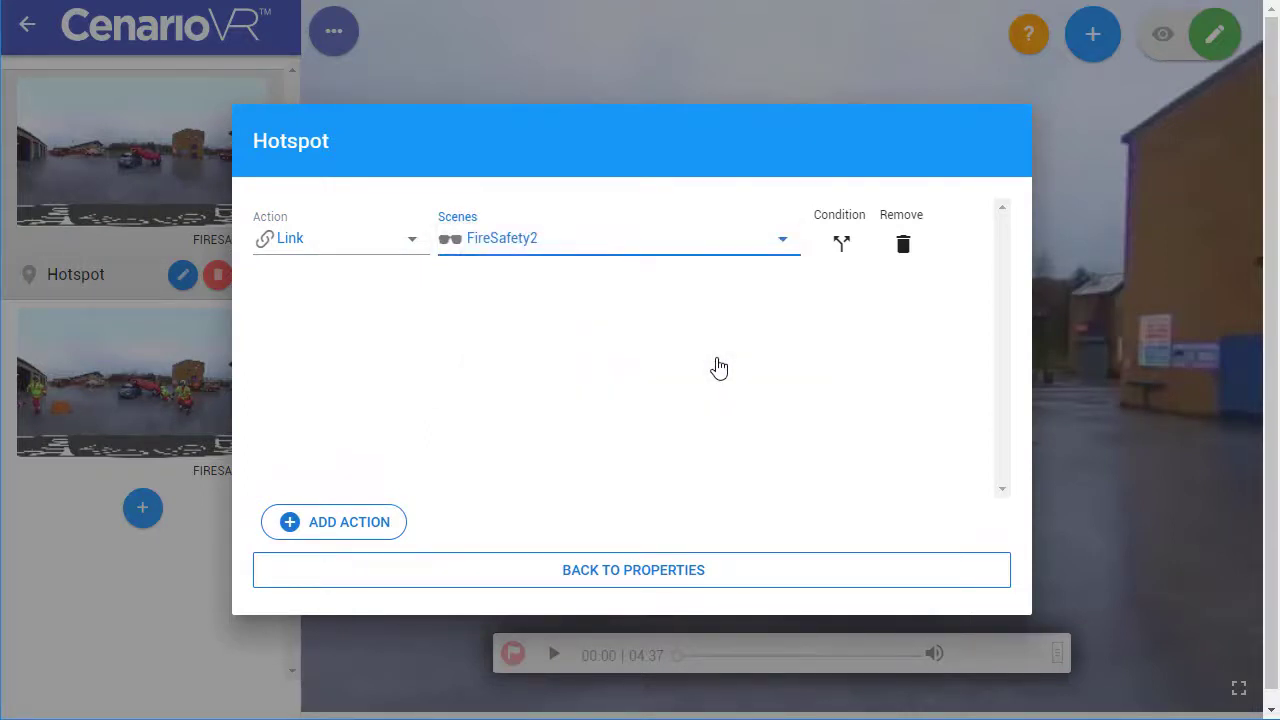
pyautogui.click(711, 572)
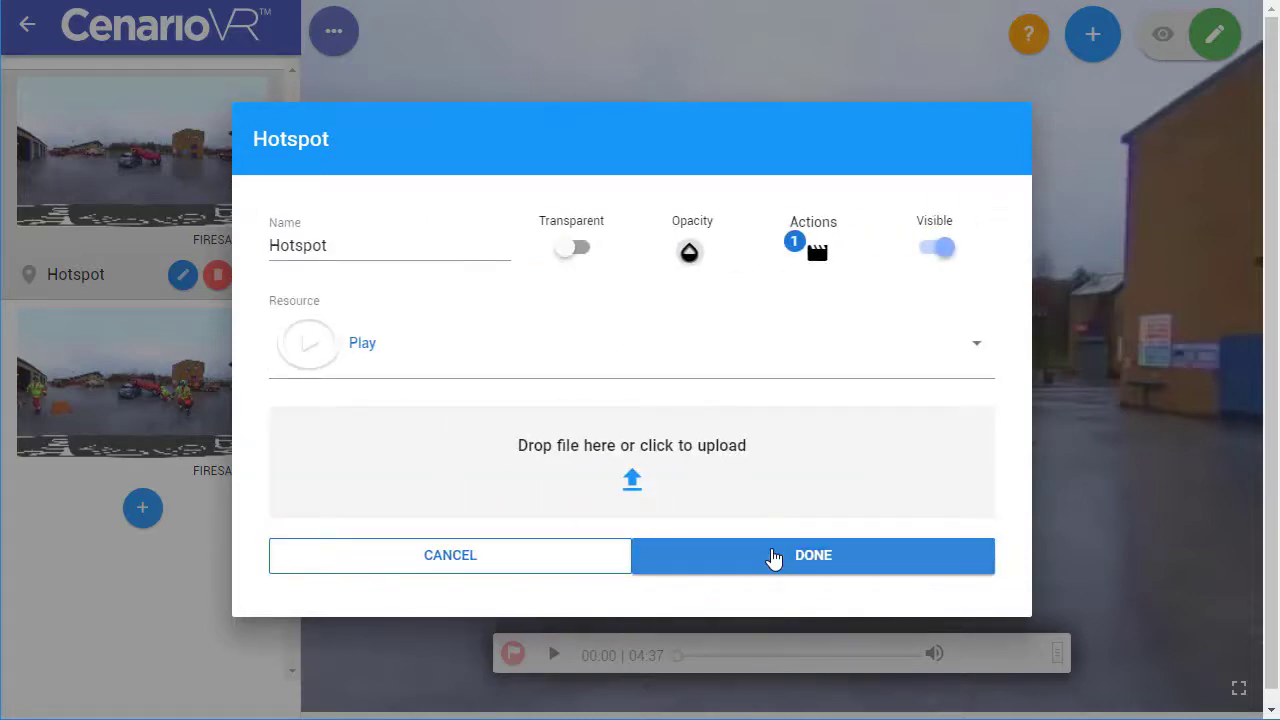
pyautogui.click(774, 556)
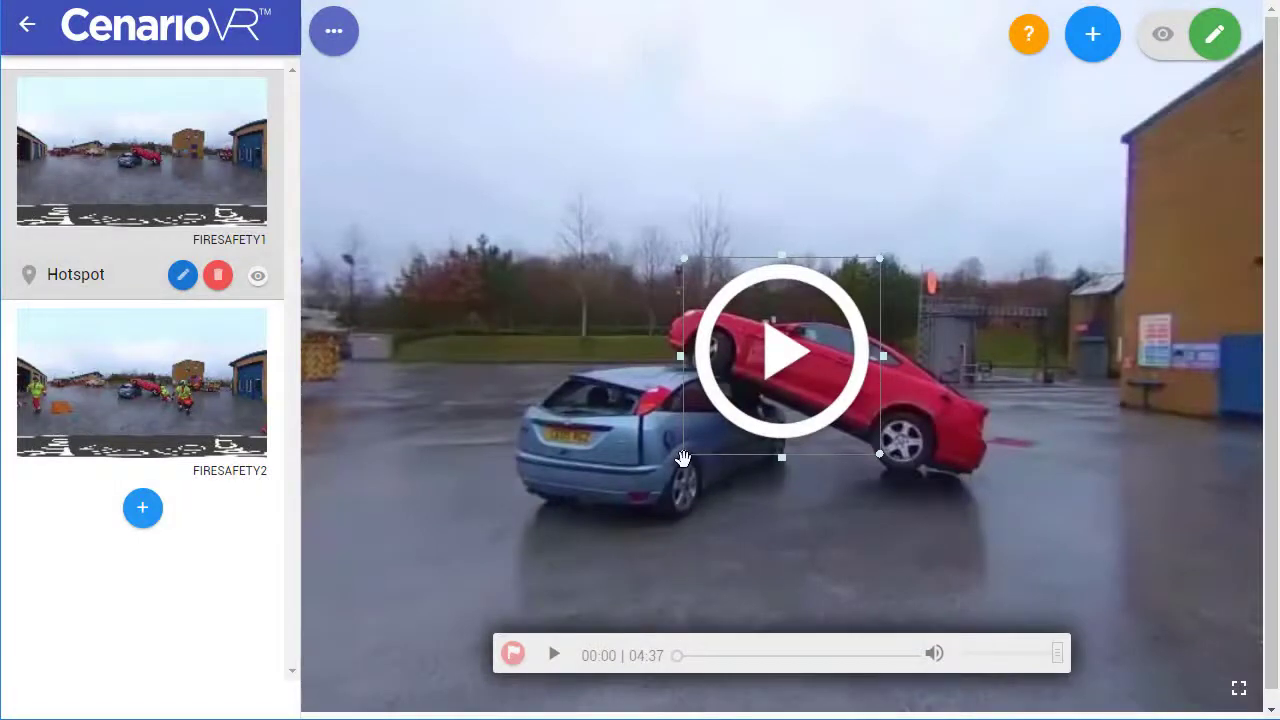
# - Shrink the Play hotspot to about half size, move it onto the red car, then open FireSafety2
pyautogui.moveTo(683, 457); pyautogui.dragTo(737, 389)
pyautogui.moveTo(782, 352); pyautogui.dragTo(800, 375)
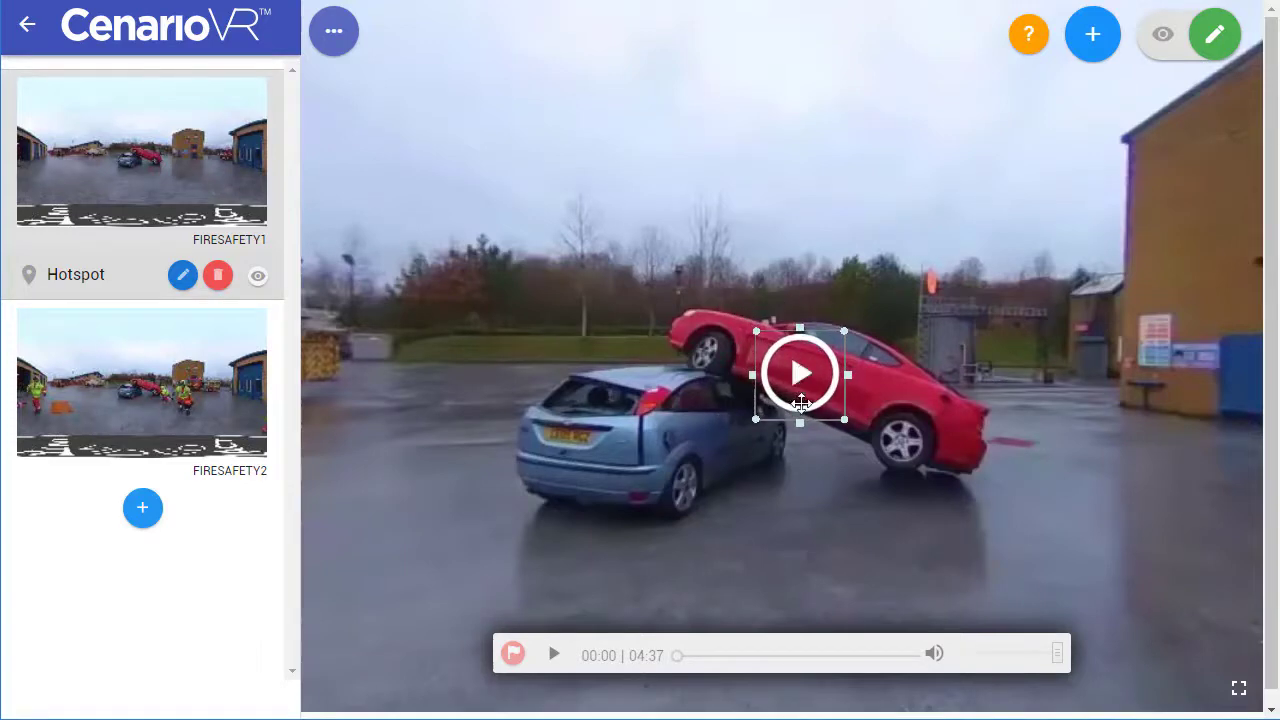
pyautogui.click(391, 500)
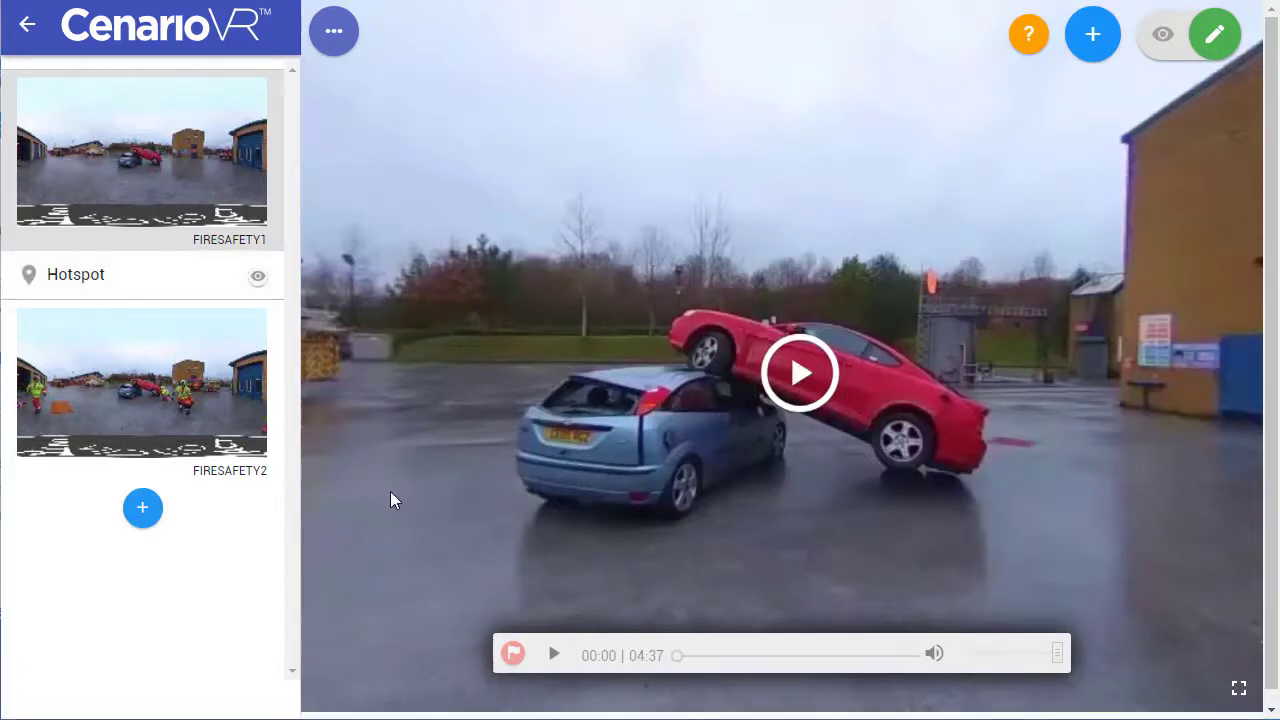
pyautogui.click(130, 396)
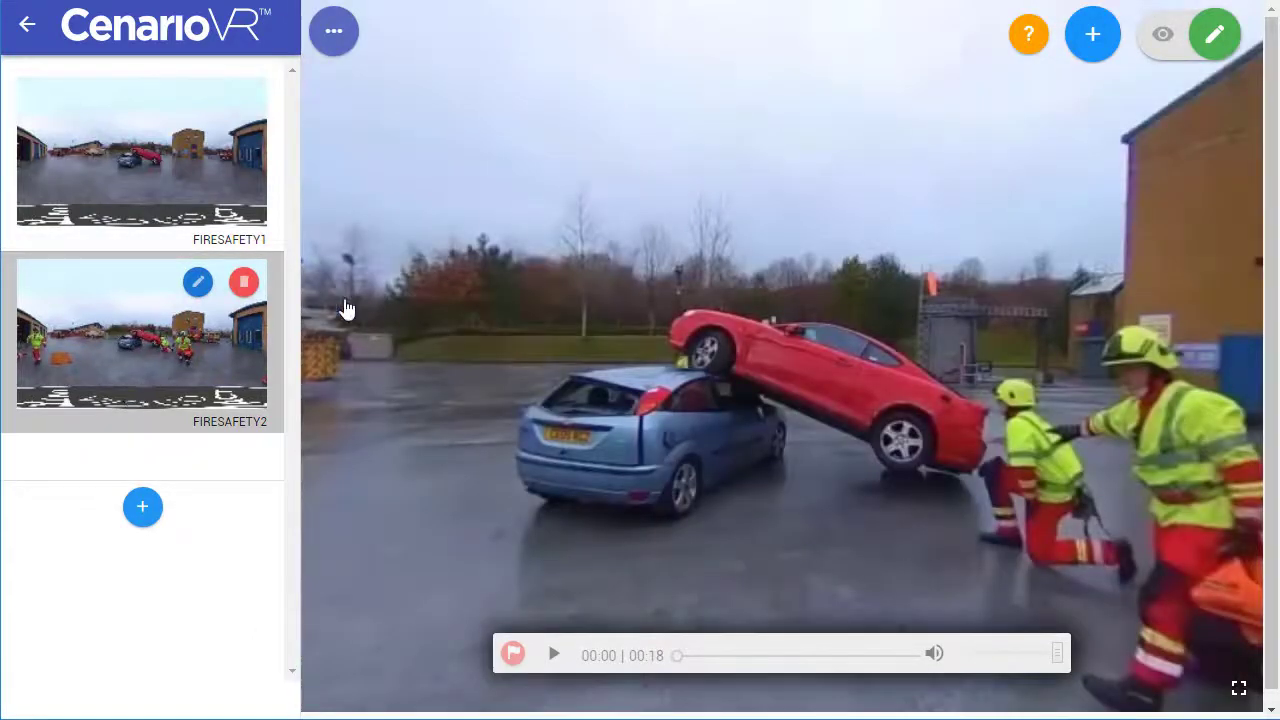
# - Add a new hotspot with the Play icon to the FireSafety2 scene
pyautogui.click(1089, 42)
pyautogui.click(1143, 64)
pyautogui.scroll(-5, 428, 337)
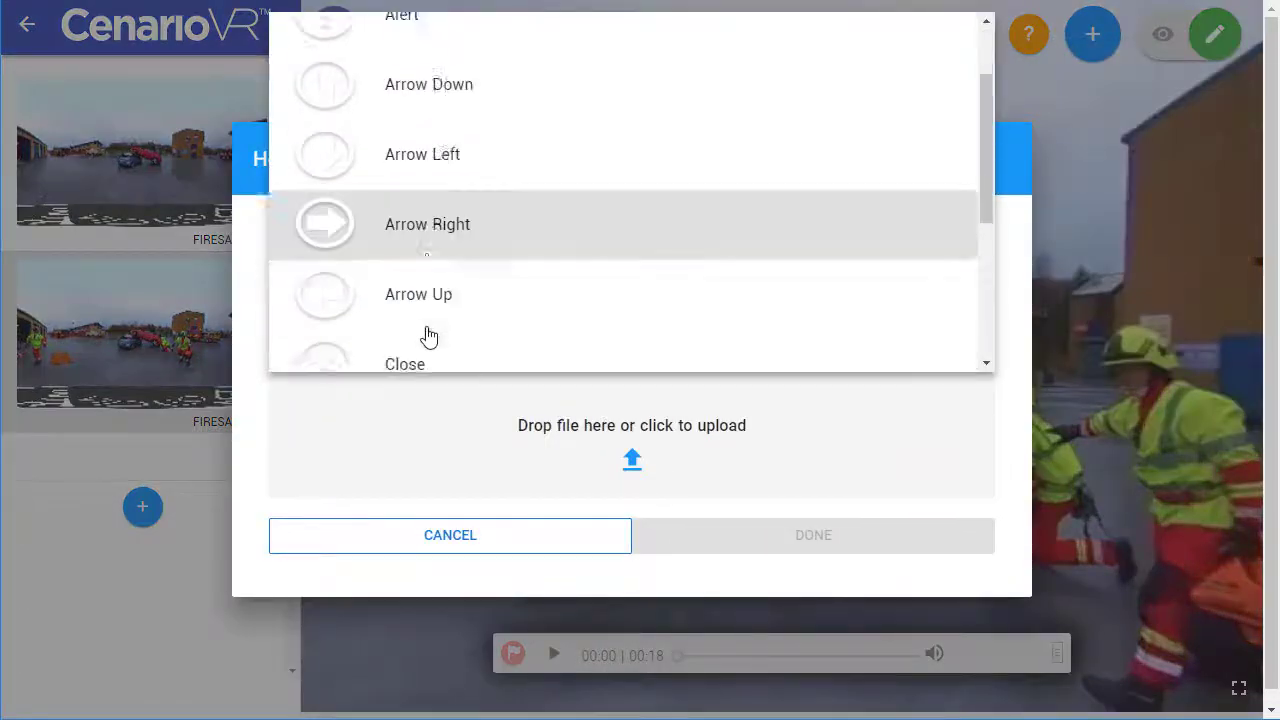
pyautogui.click(323, 262)
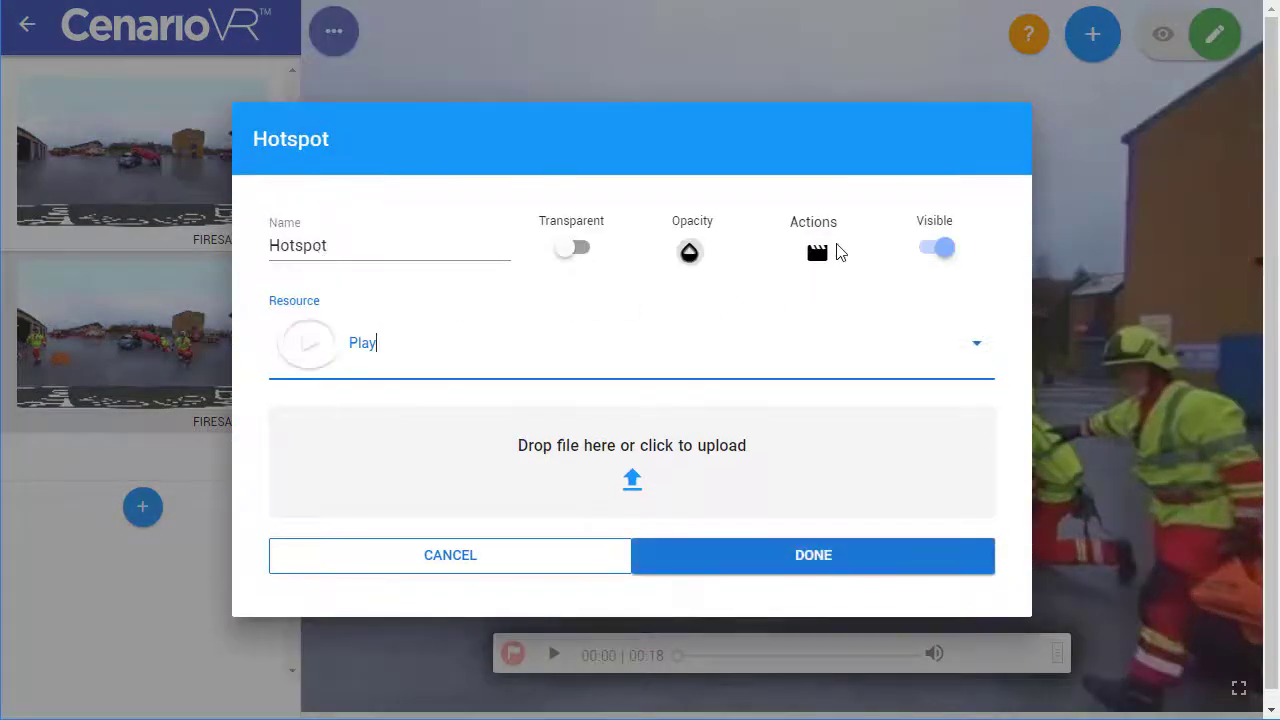
# - Give the new hotspot a Link action back to FireSafety1 and save it
pyautogui.click(817, 253)
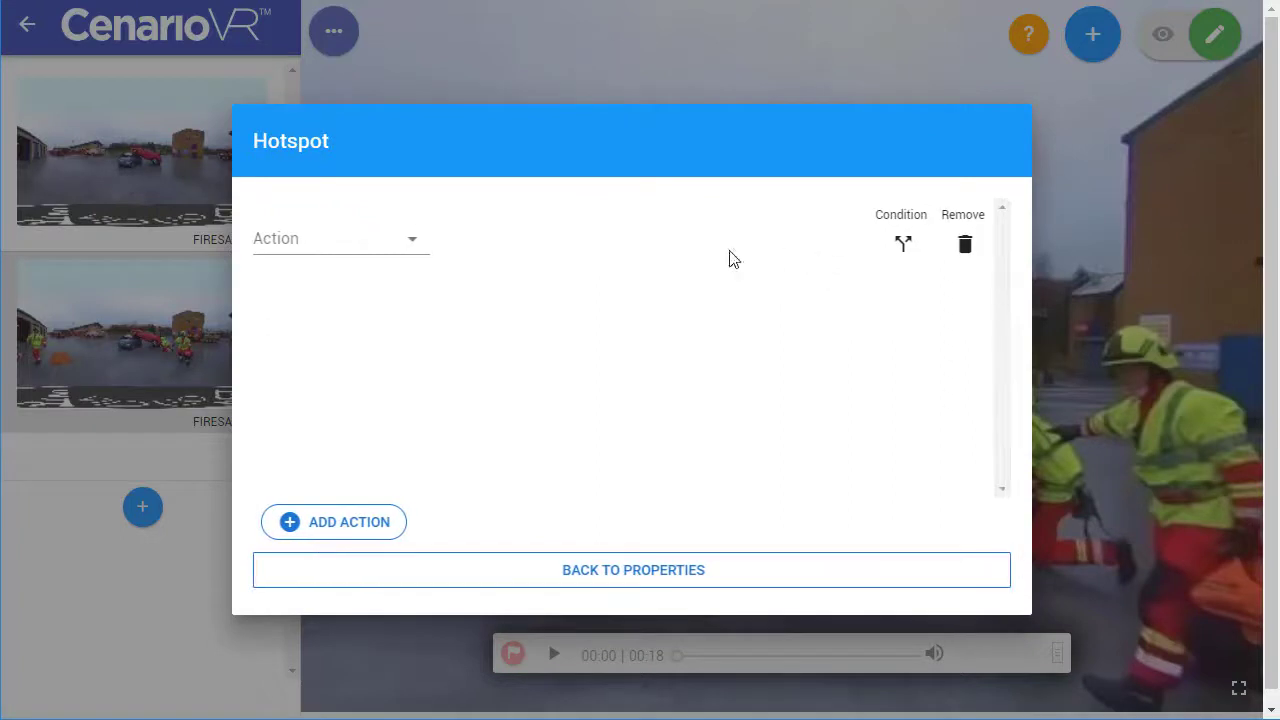
pyautogui.click(418, 250)
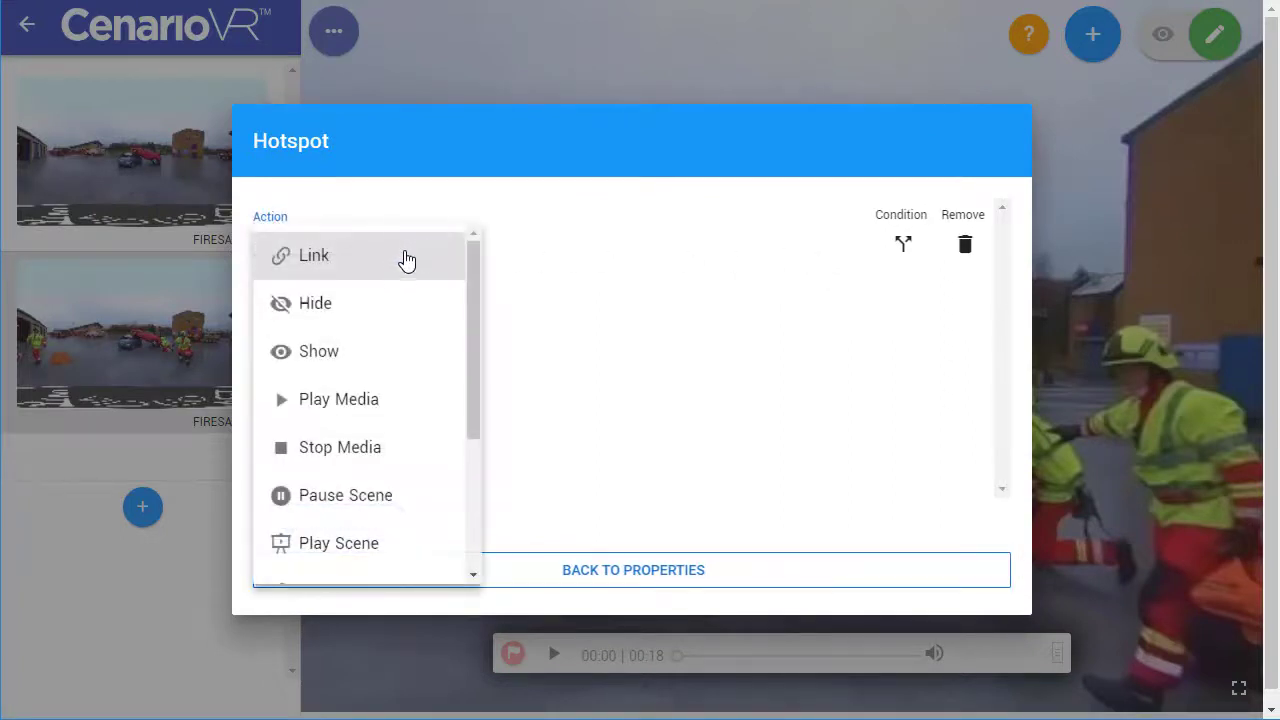
pyautogui.click(352, 263)
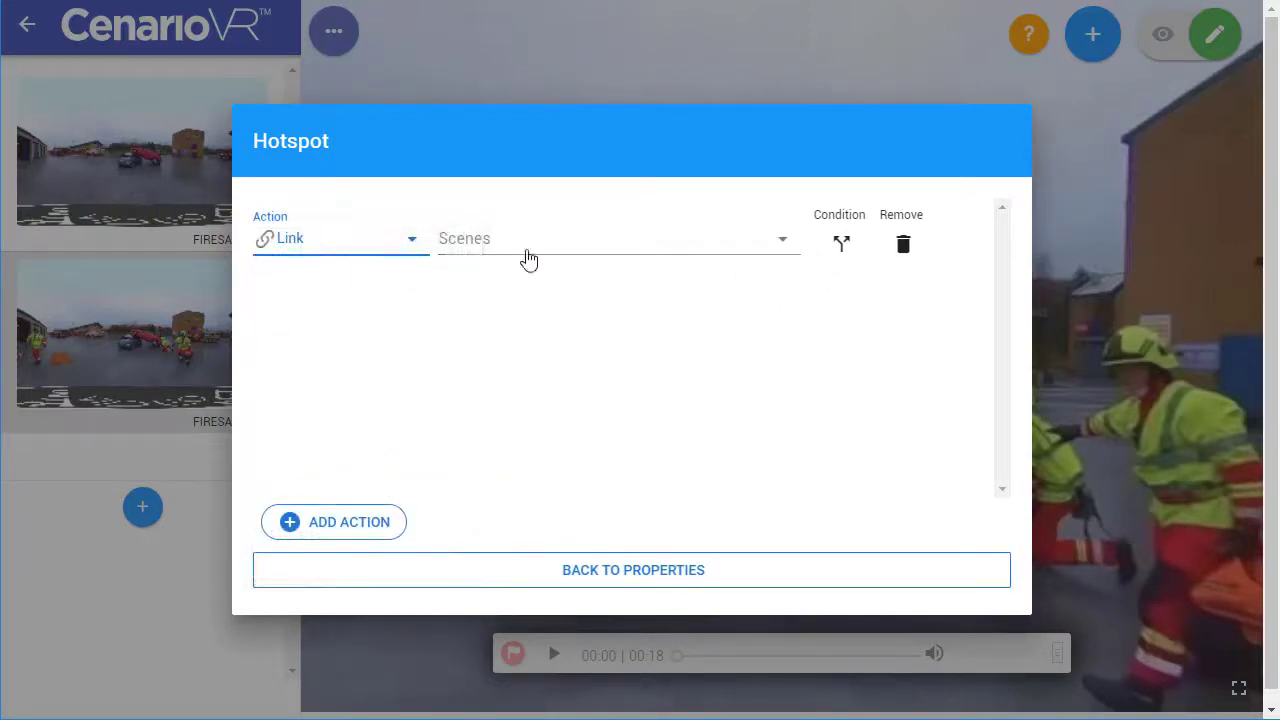
pyautogui.click(750, 251)
pyautogui.click(721, 296)
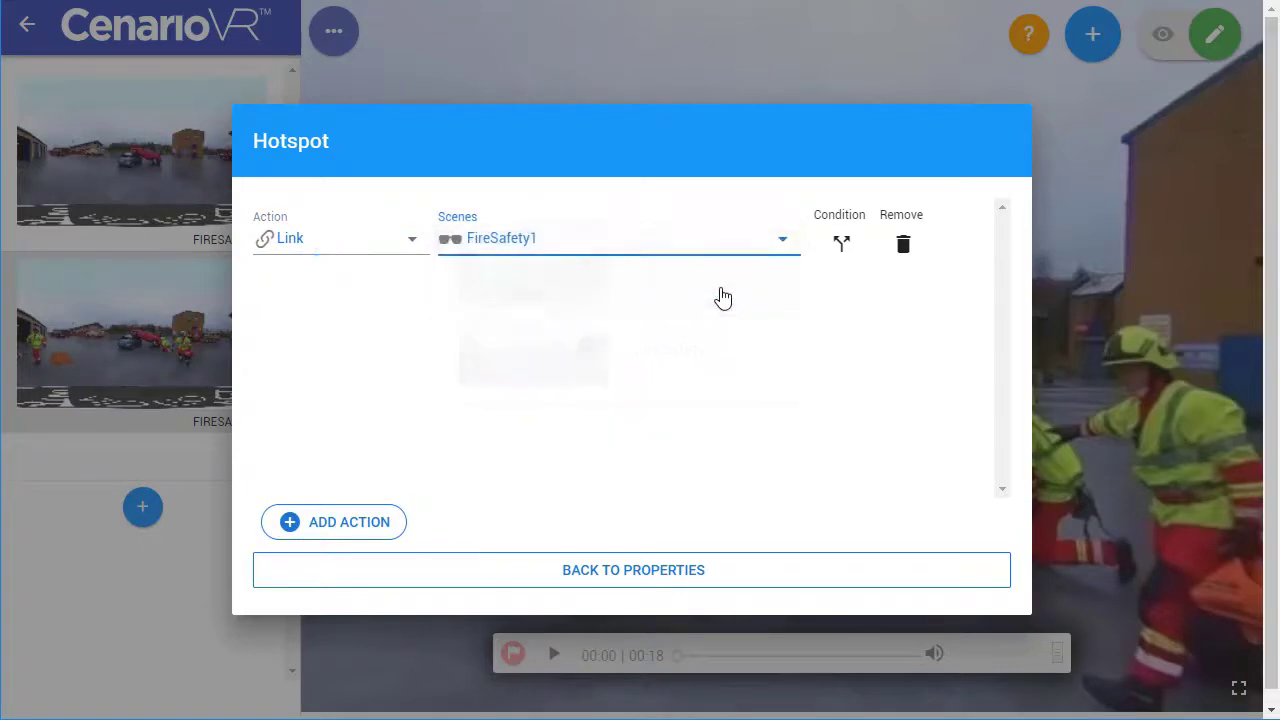
pyautogui.click(742, 580)
pyautogui.click(757, 563)
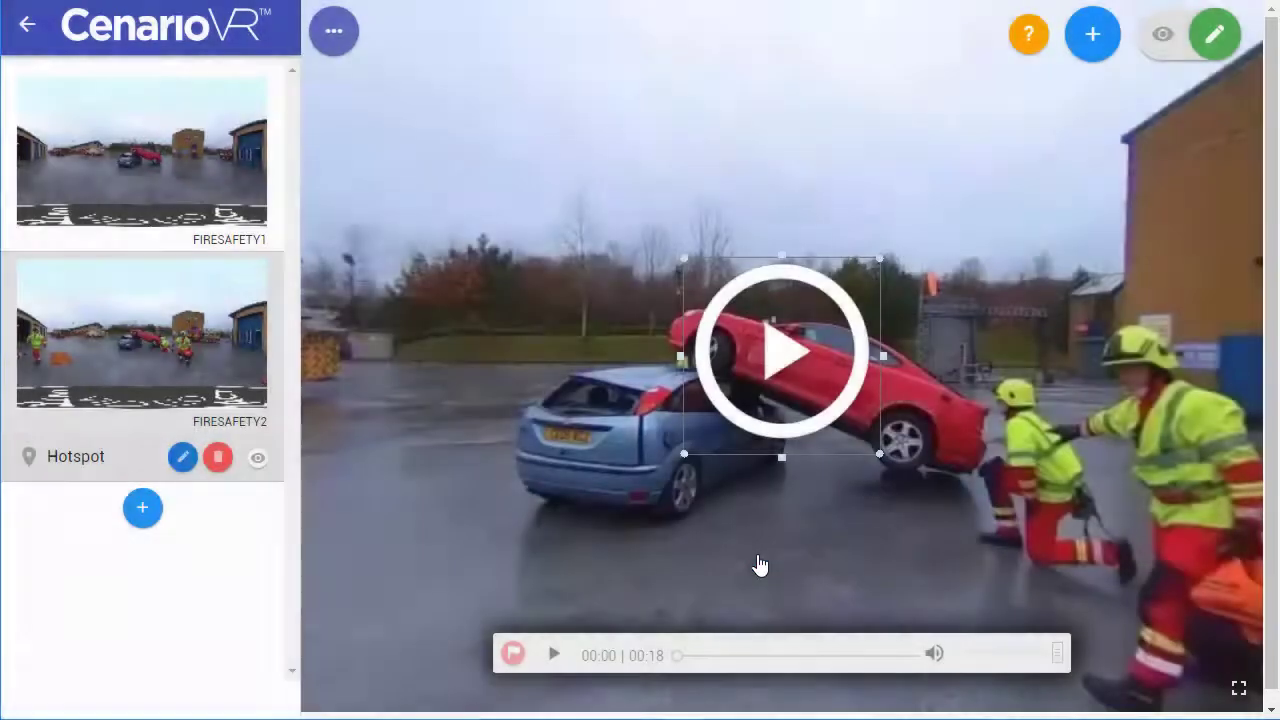